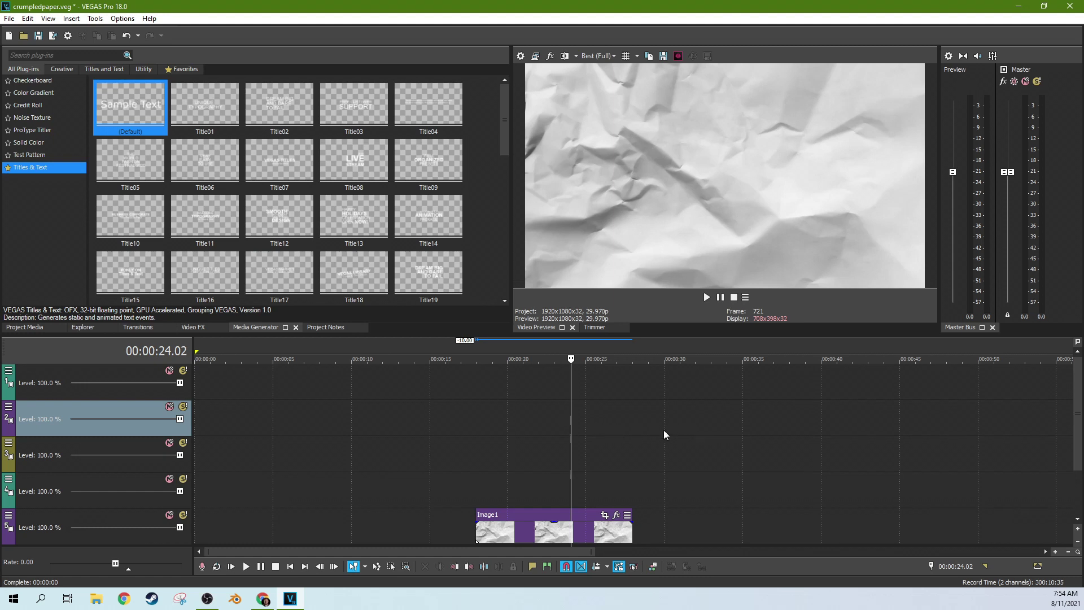
Add the default Titles & Text event on the track above the crumpled paper image.
left_click(460, 450)
left_click(511, 450)
left_click(539, 461)
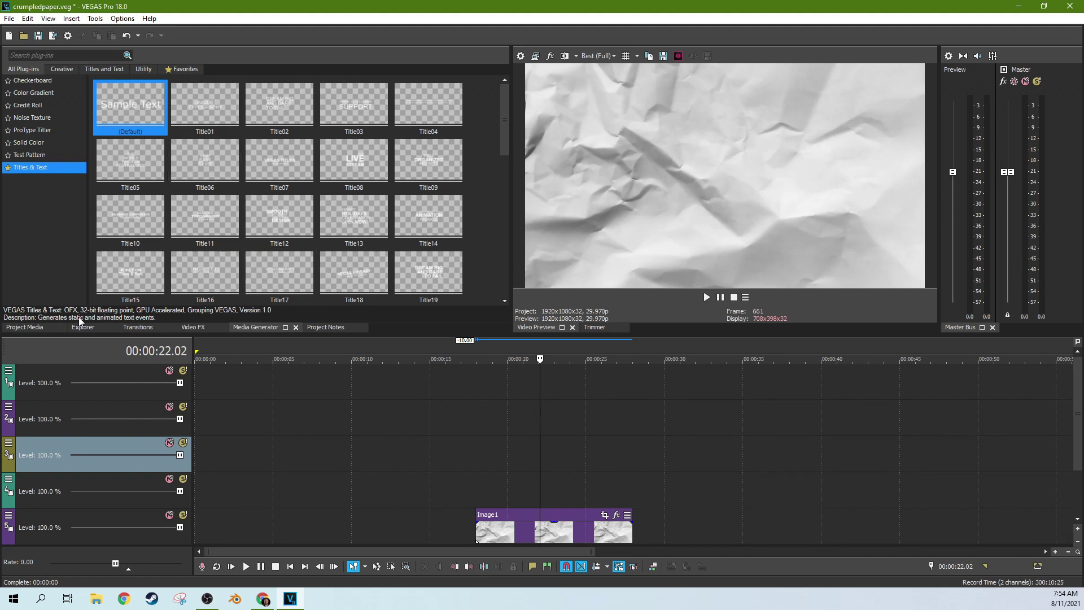
left_click(30, 328)
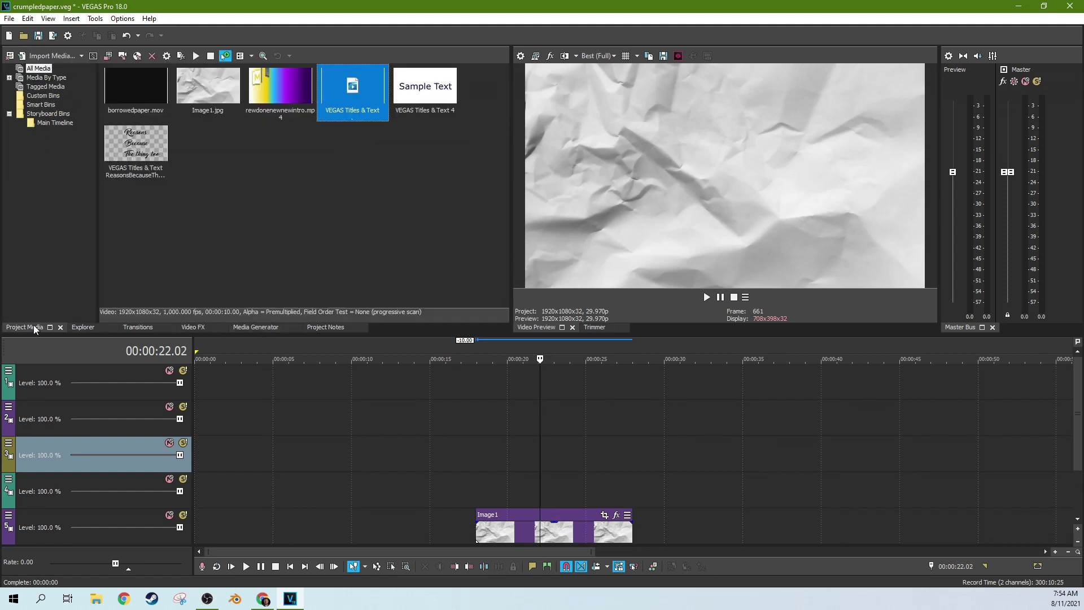
left_click(243, 327)
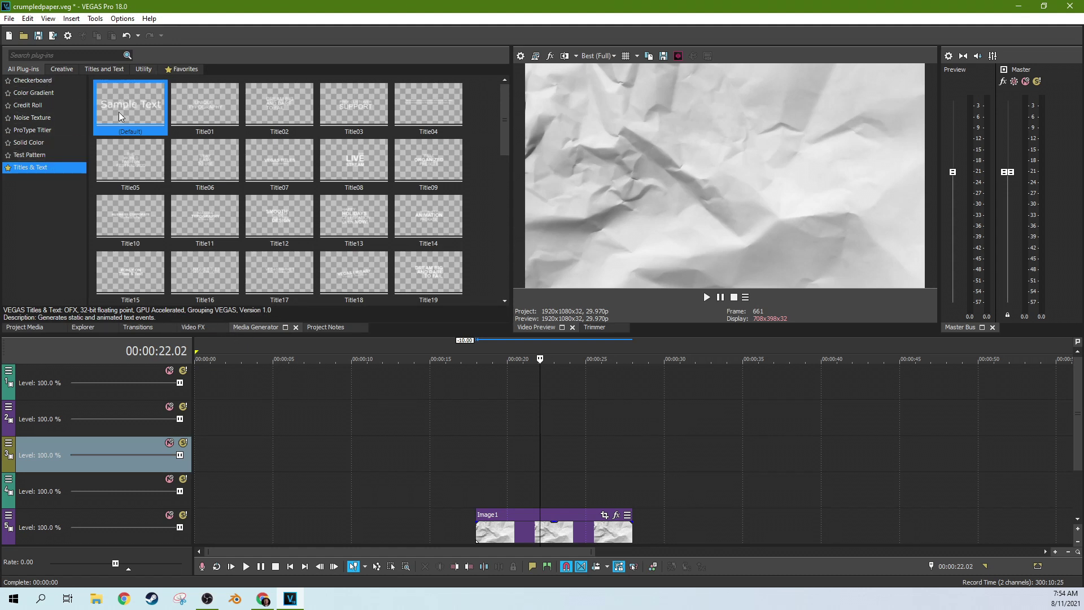
left_click_drag(134, 133, 423, 472)
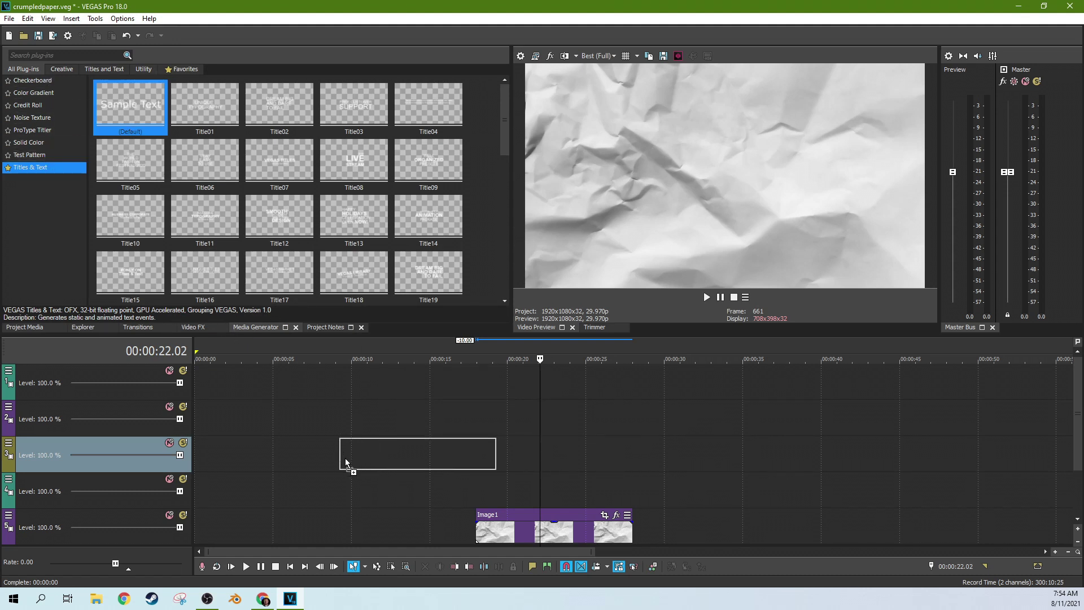
left_click_drag(422, 472, 481, 496)
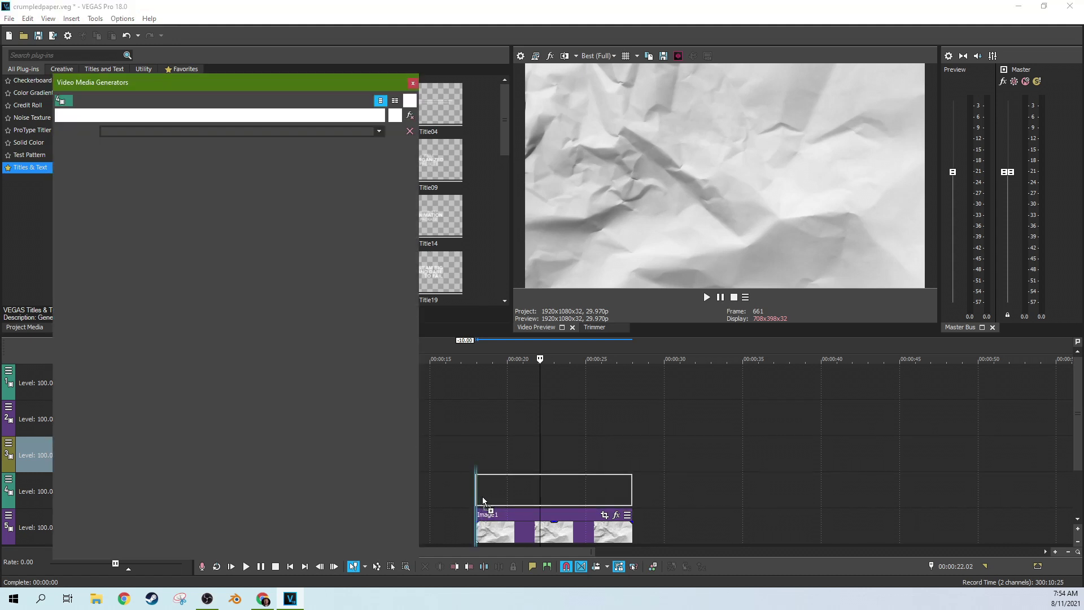
Recolor the sample title text black in the Text color picker.
left_click(203, 277)
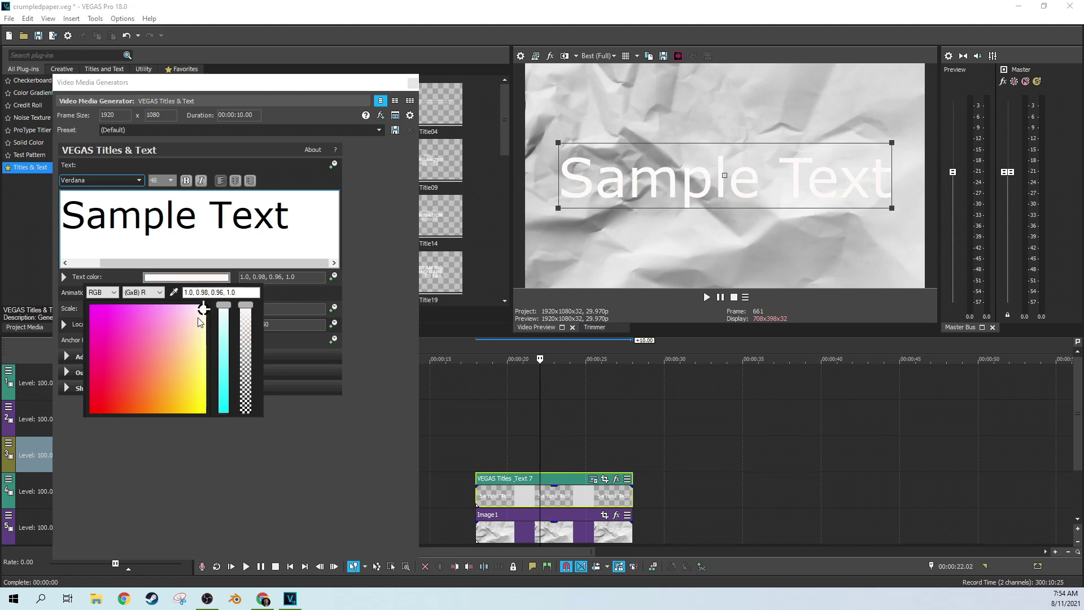
left_click_drag(160, 347, 91, 411)
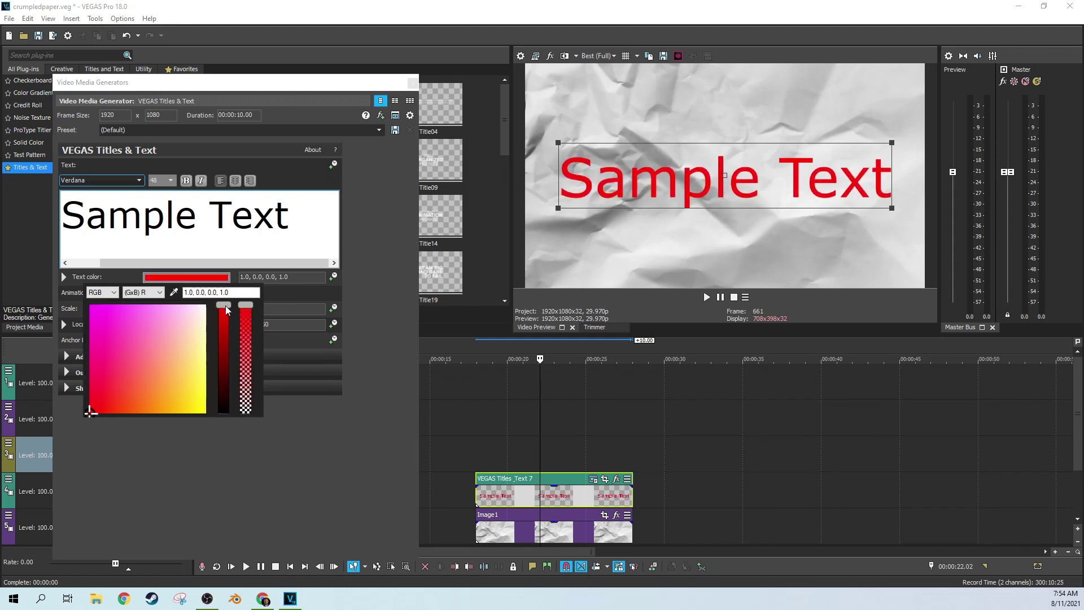
left_click_drag(227, 310, 224, 413)
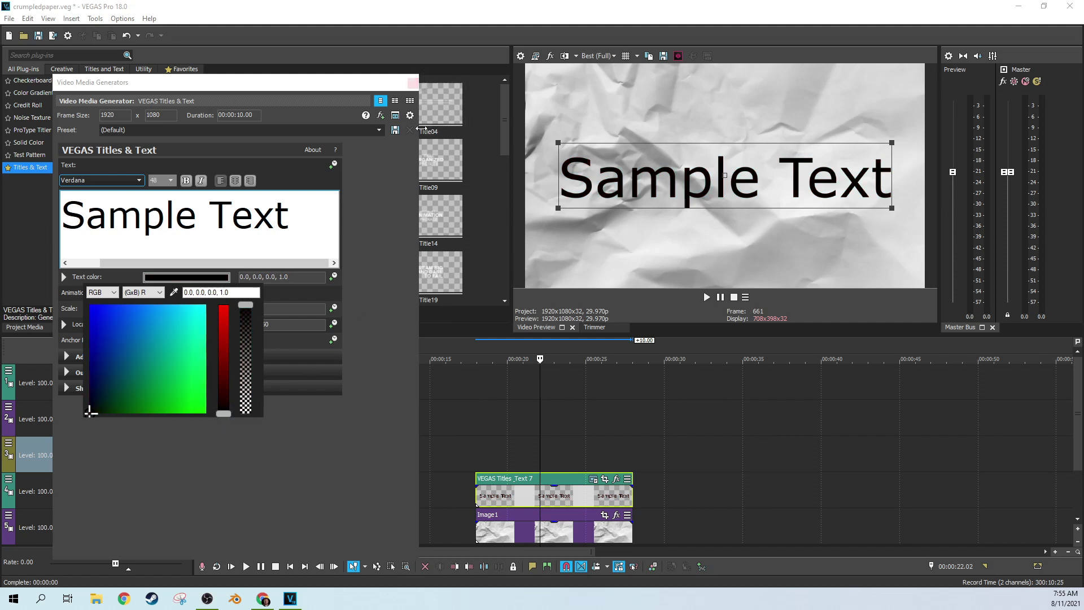
left_click(498, 439)
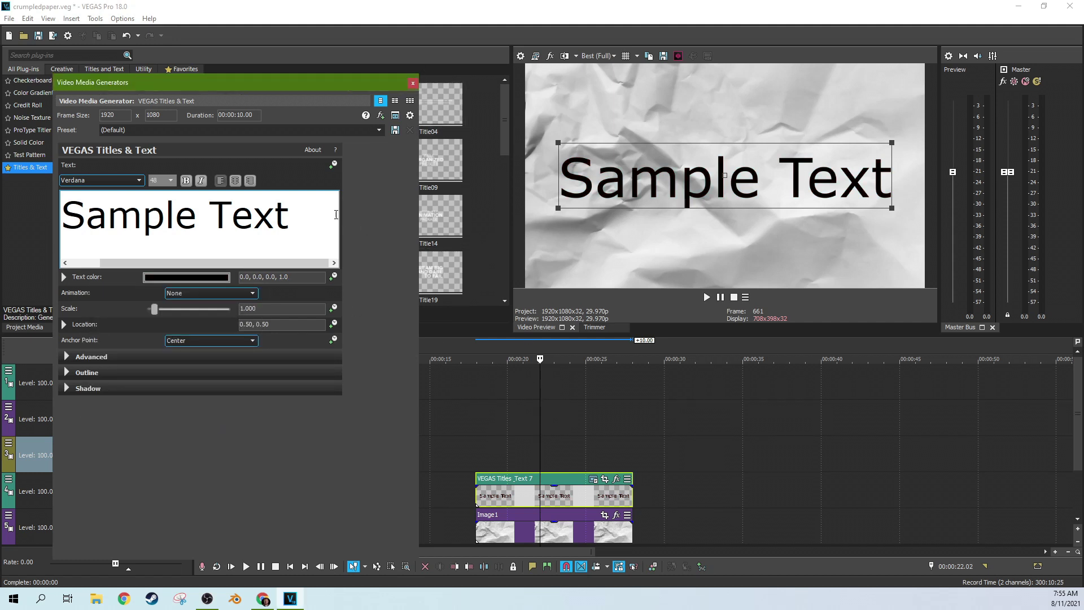
left_click_drag(62, 217, 290, 216)
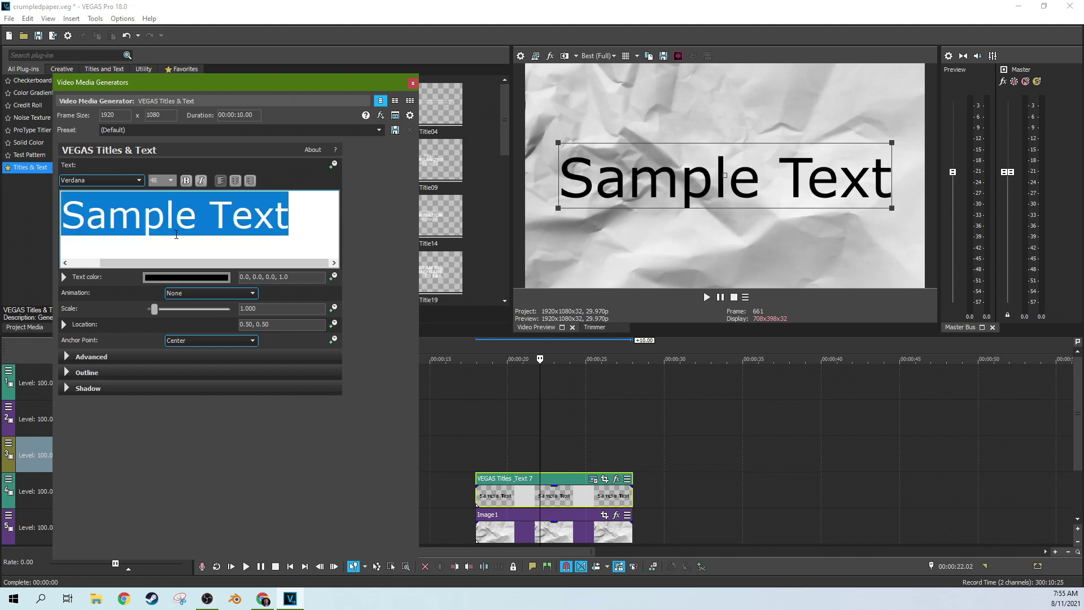
Replace the sample text with three lines: Things, Reasons, Stuff to list.
left_click(124, 216)
key("ctrl+a")
type("Thign")
key("BackSpace")
key("BackSpace")
key("BackSpace")
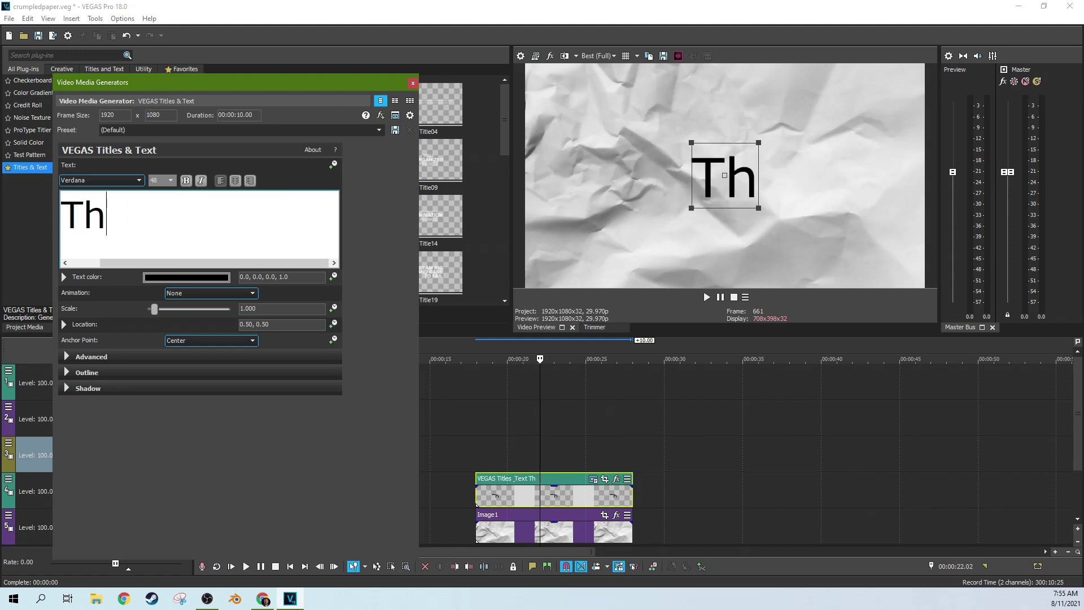
type("ings")
key("Return")
type("Reasons")
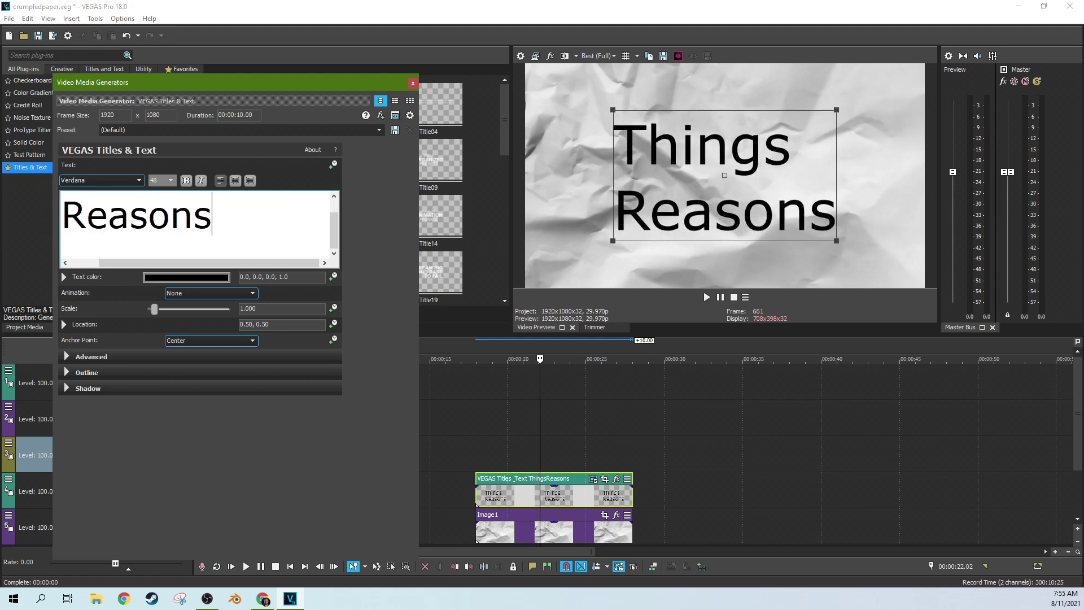
key("Return")
type("Stuf")
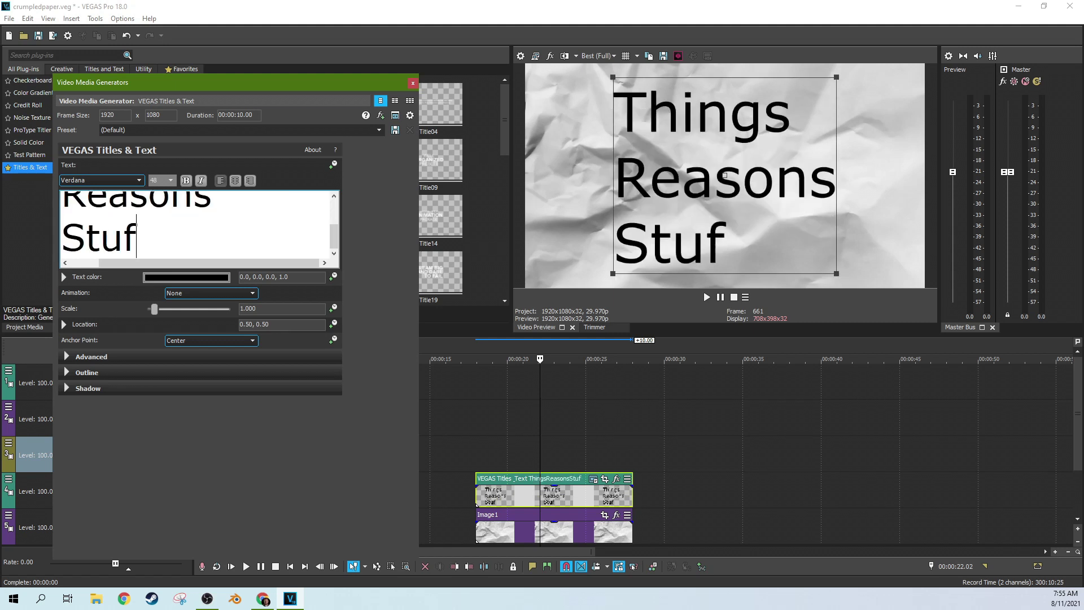
type("f to list")
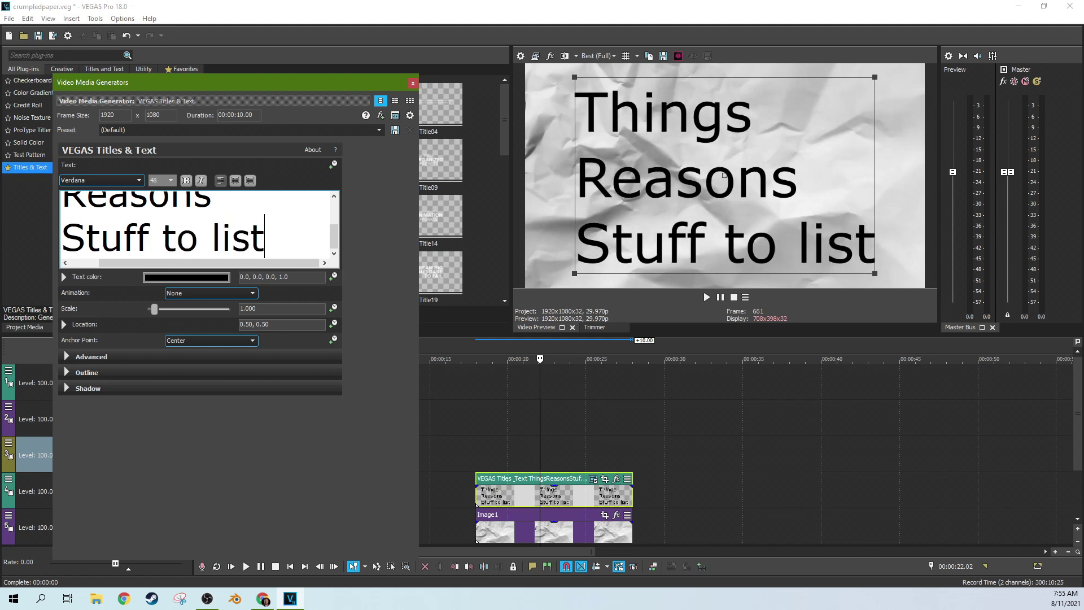
key("ctrl+a")
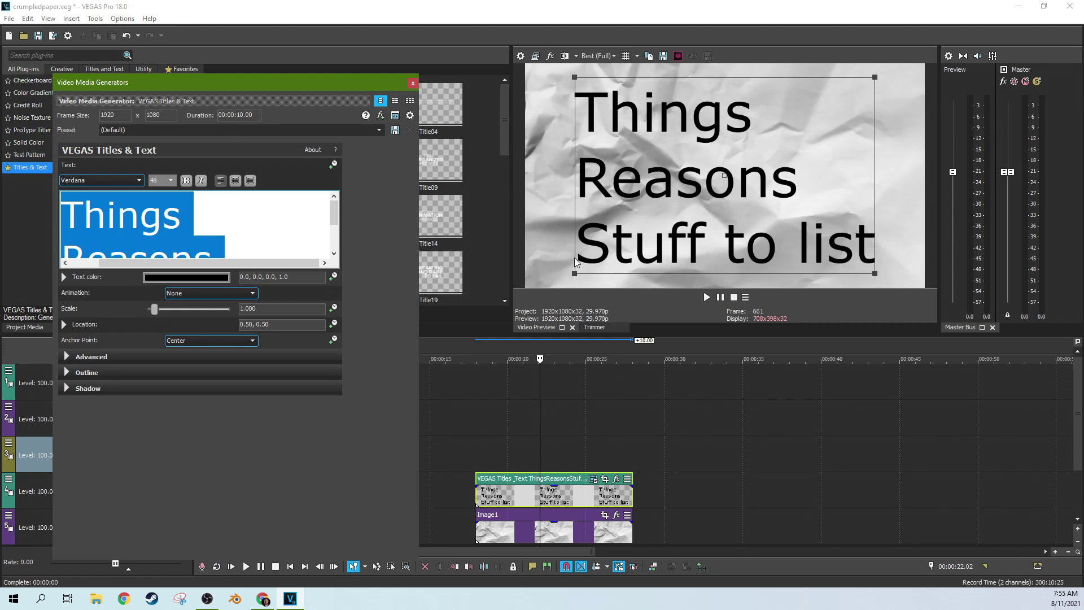
Scale the title down to 0.638 and move it to location 0.61, 0.48.
mouse_move(575, 274)
left_mouse_down()
mouse_move(625, 234)
mouse_move(686, 225)
left_mouse_up()
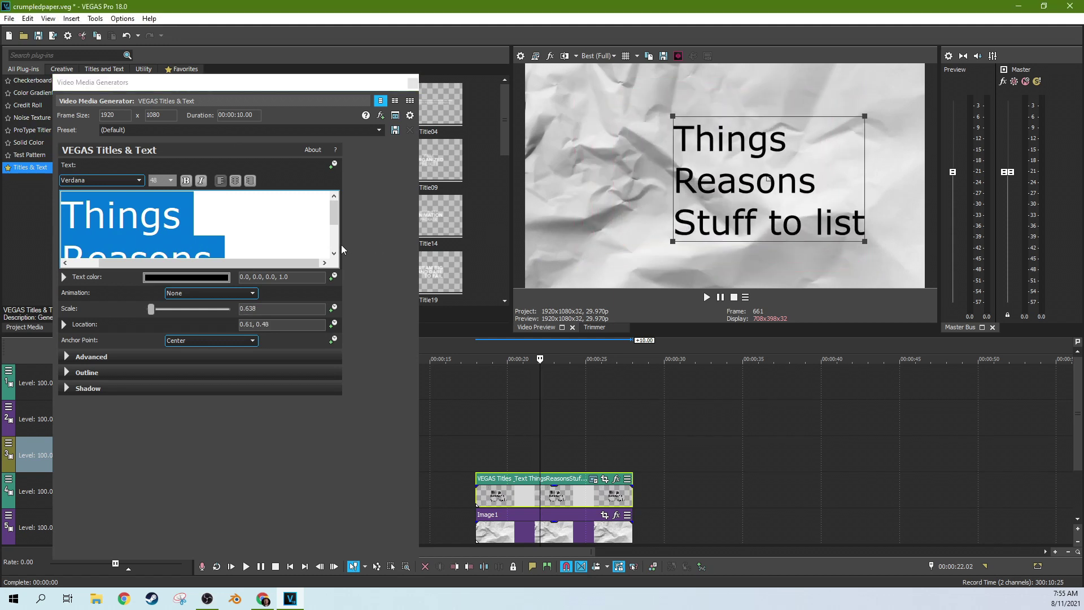
left_click(364, 248)
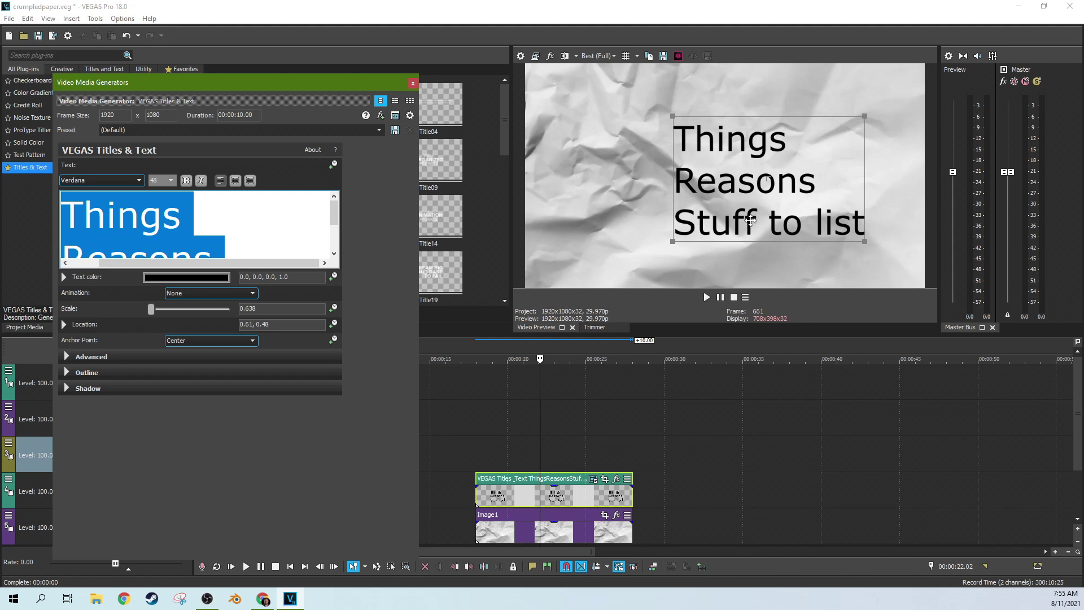
left_click(589, 421)
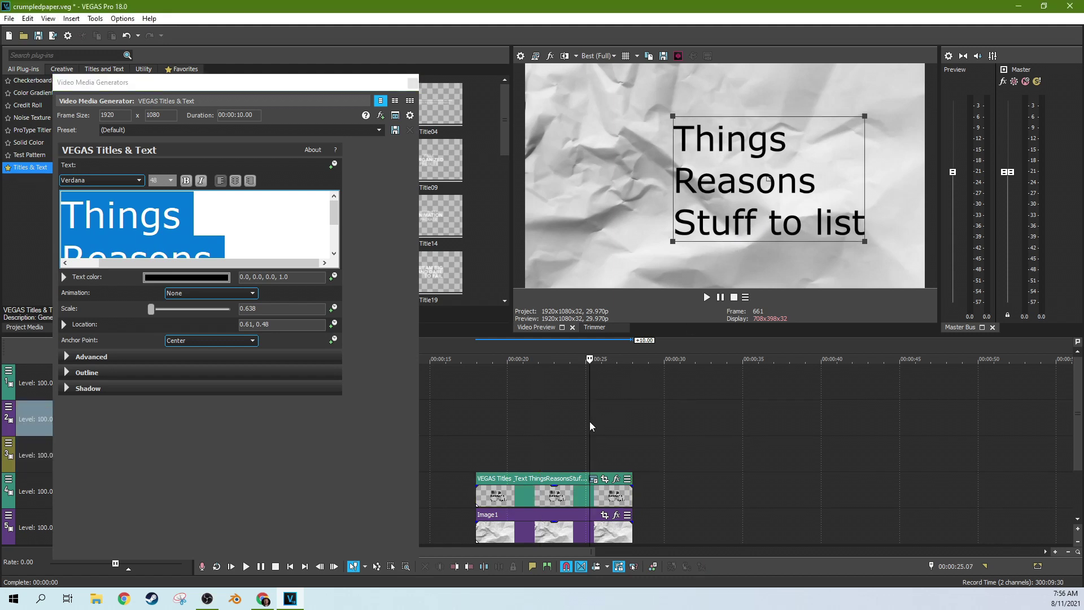
left_click(568, 488)
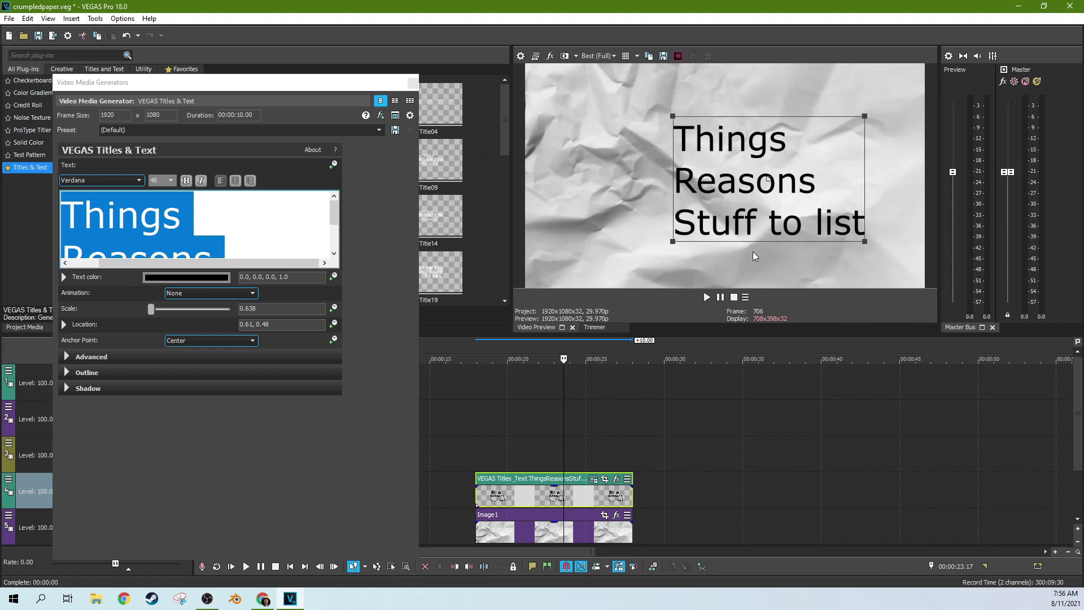
left_click(309, 230)
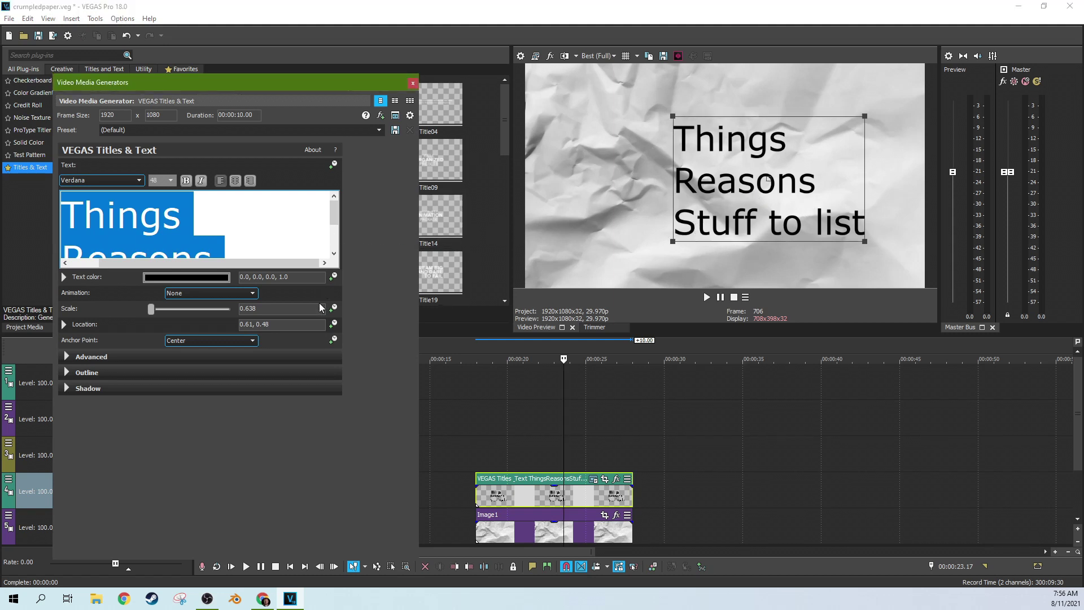
Widen the title's line spacing to about 1.395 under Advanced options.
left_click(66, 356)
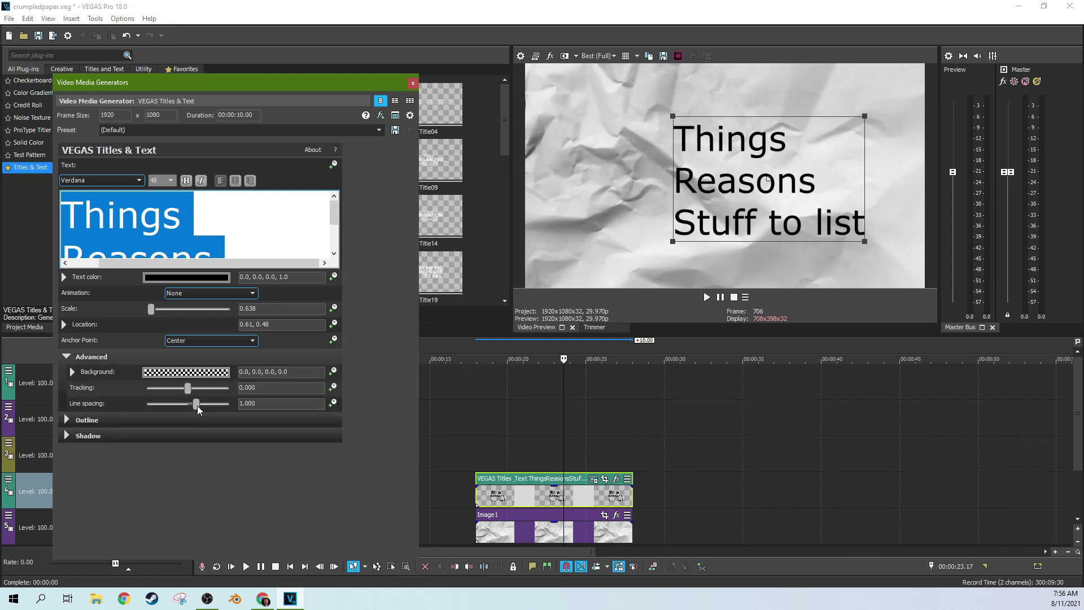
left_click_drag(198, 406, 201, 405)
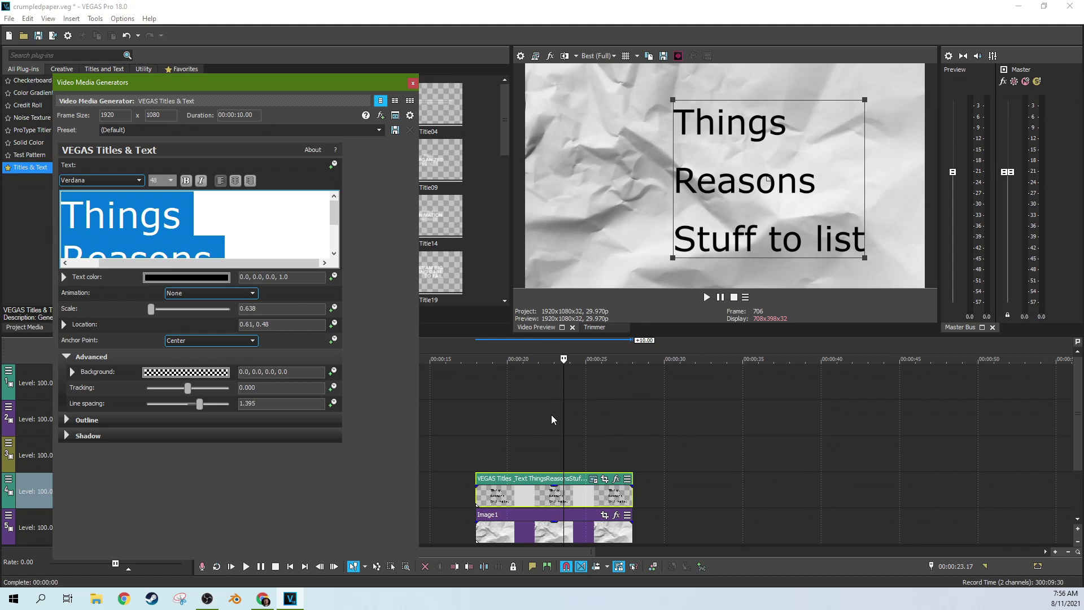
Close the title settings and delete the existing empty tracks.
left_click(411, 85)
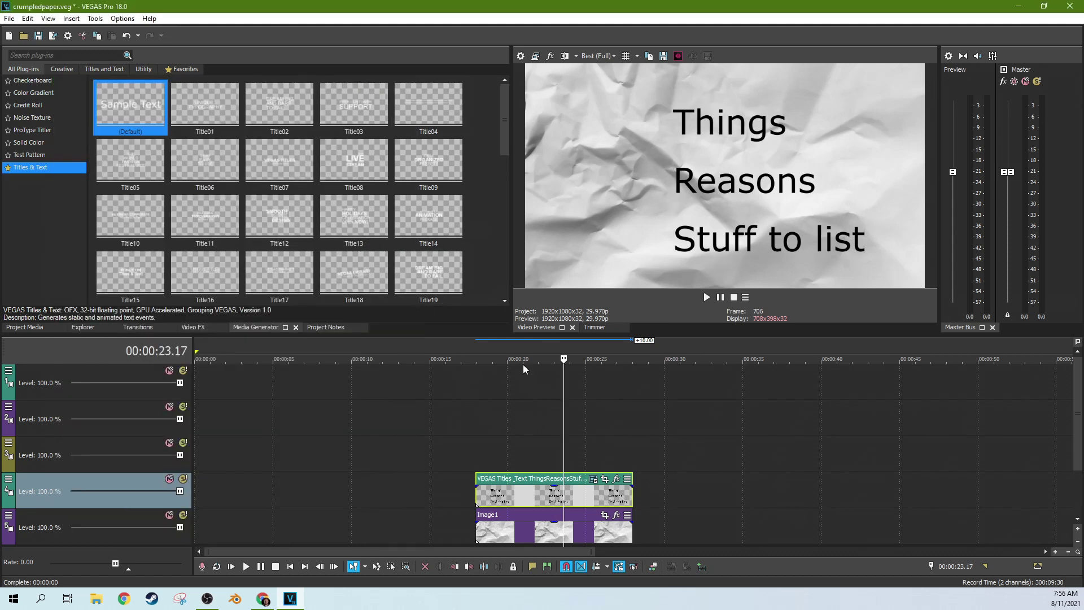
left_click(523, 467)
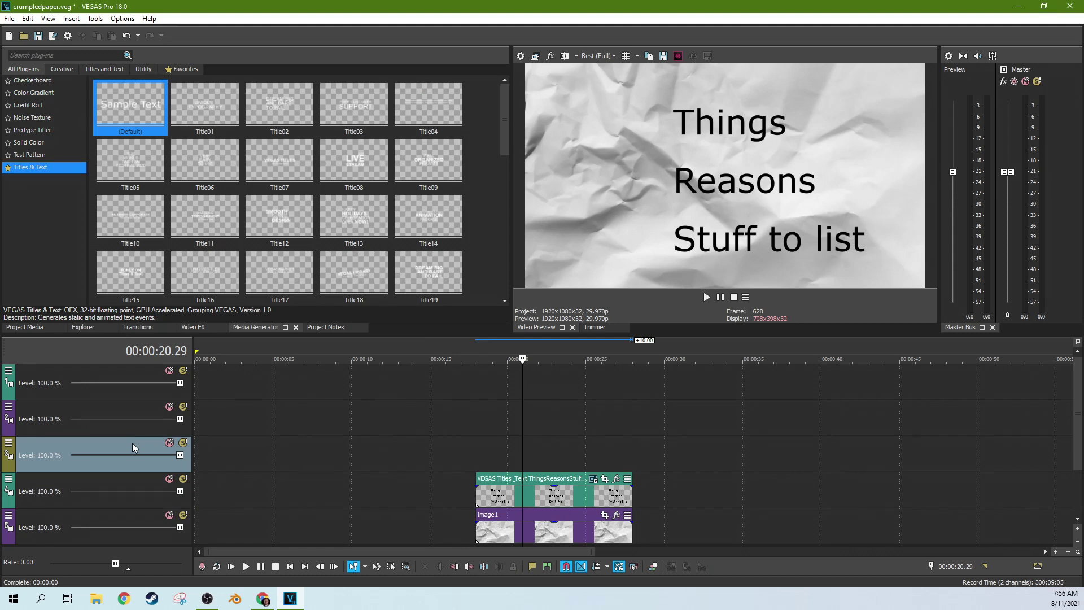
key("Delete")
left_click(131, 394)
key("Delete")
left_click(132, 395)
key("Delete")
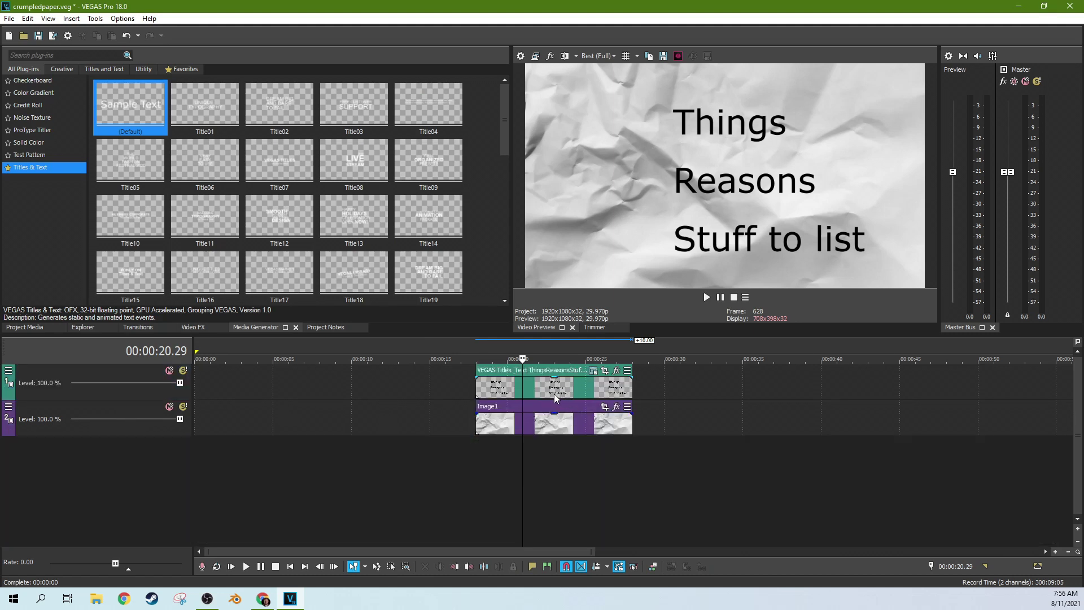
Insert three empty video tracks above the title and paper tracks.
key("ctrl+z")
right_click(444, 387)
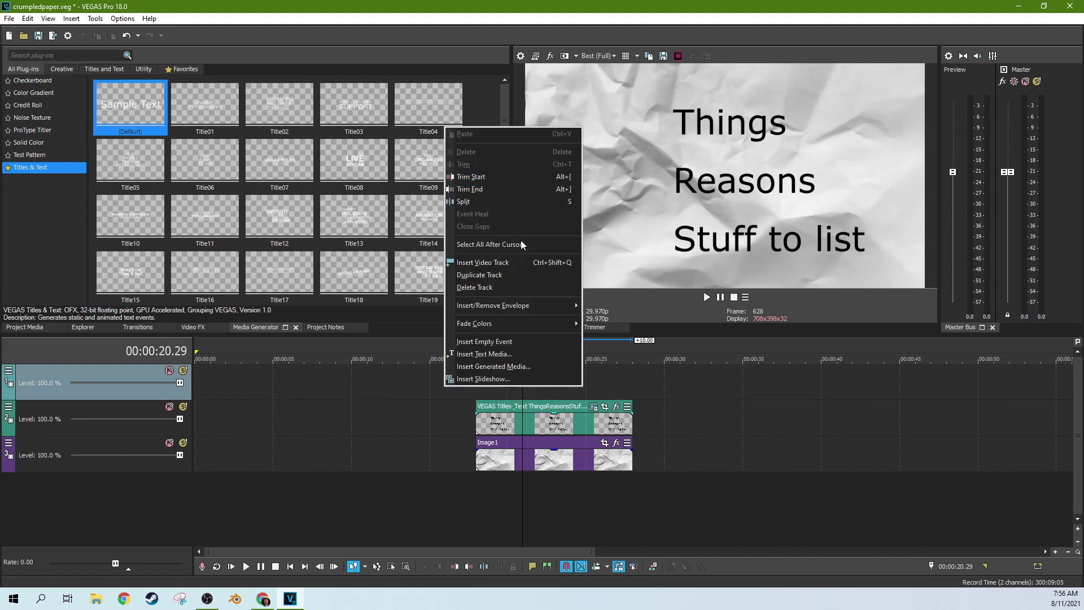
left_click(518, 262)
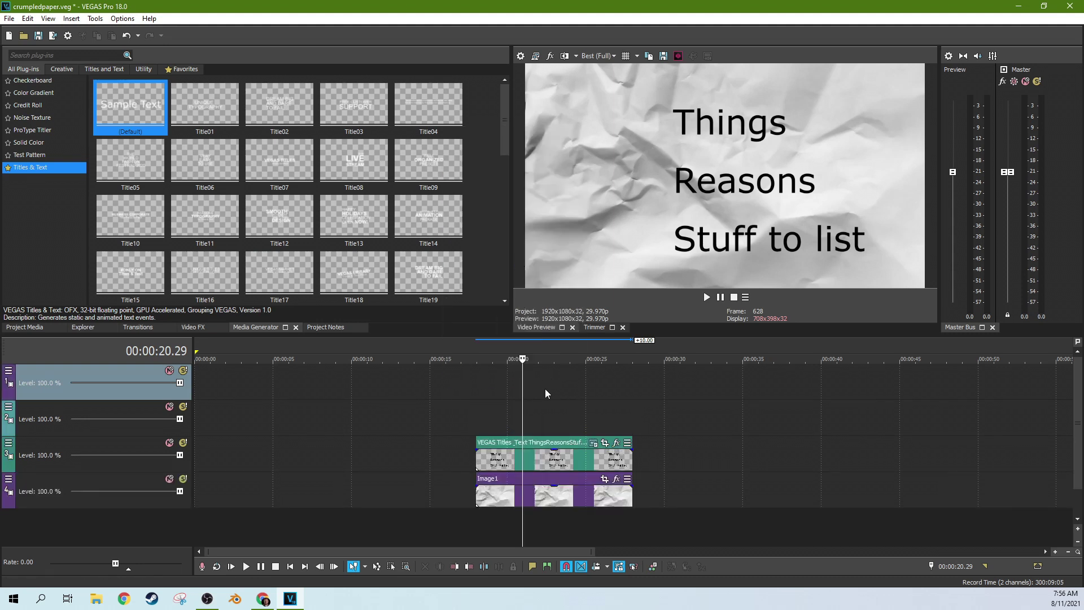
key("ctrl+shift+q")
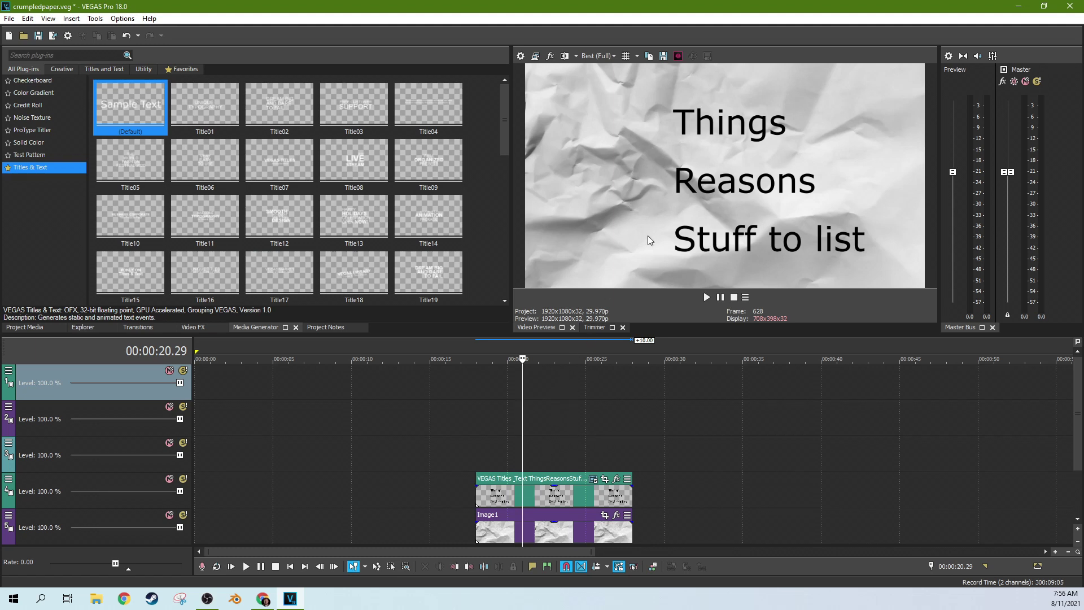
left_click(554, 479)
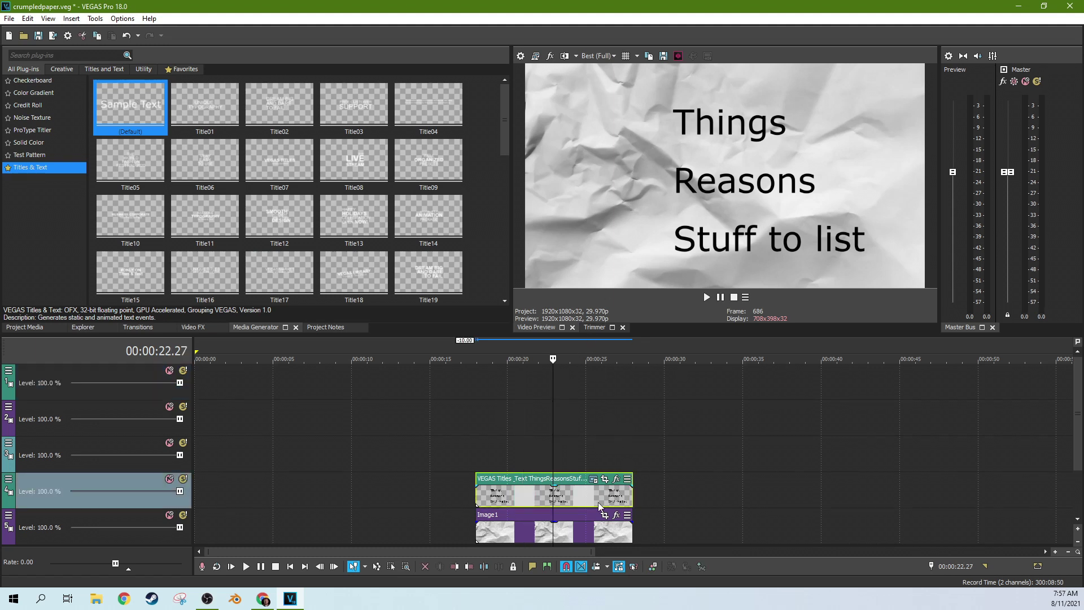
Change the list title's font to Thinking Of Betty Light.
left_click(594, 480)
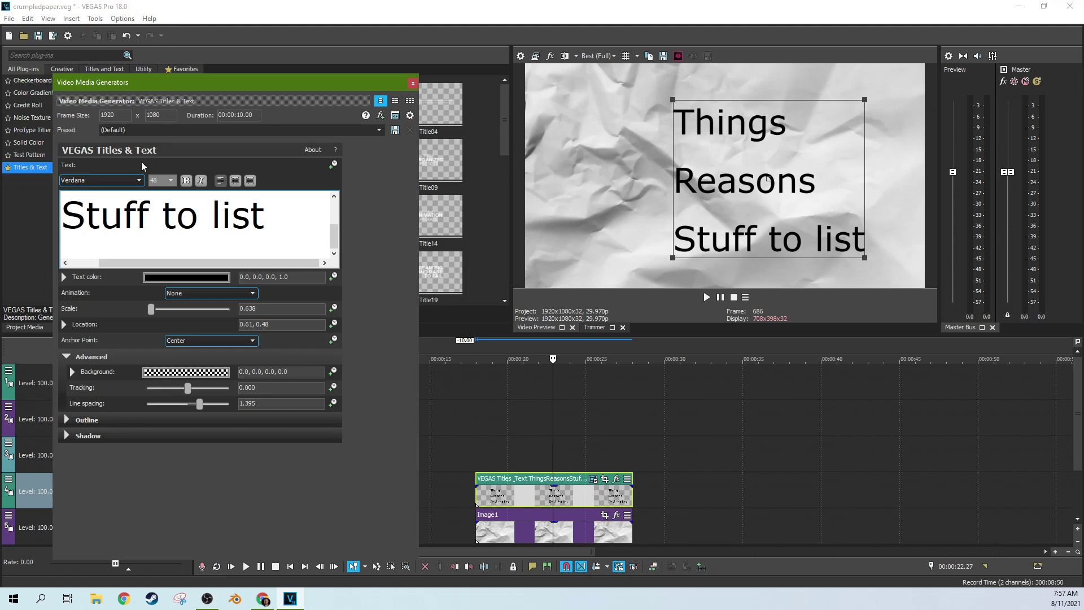
left_click(139, 181)
key("Up")
key("Up")
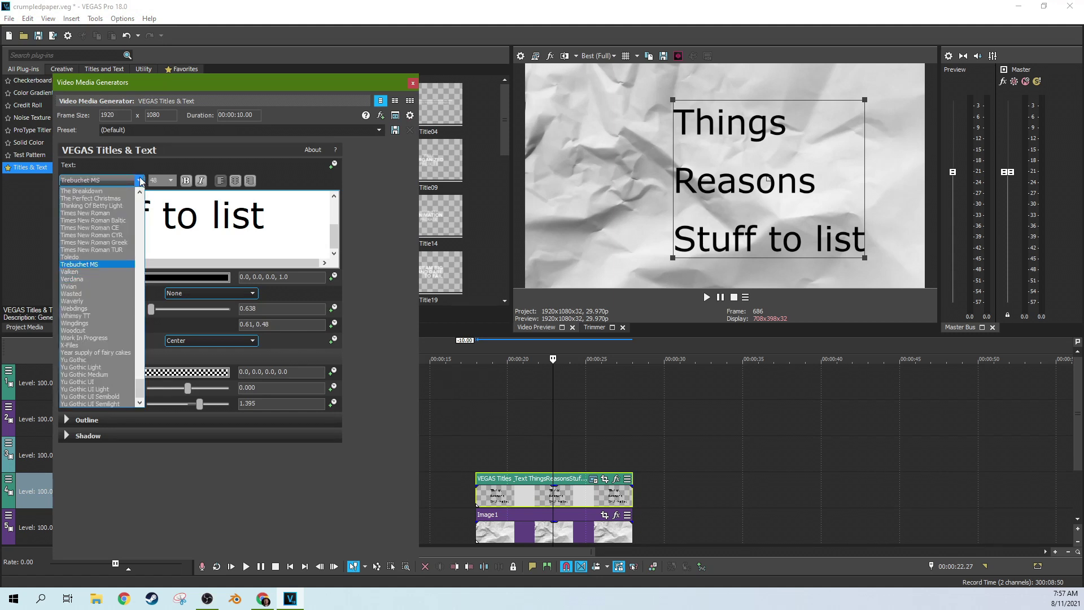
key("Up")
key("Up")
key("Up")
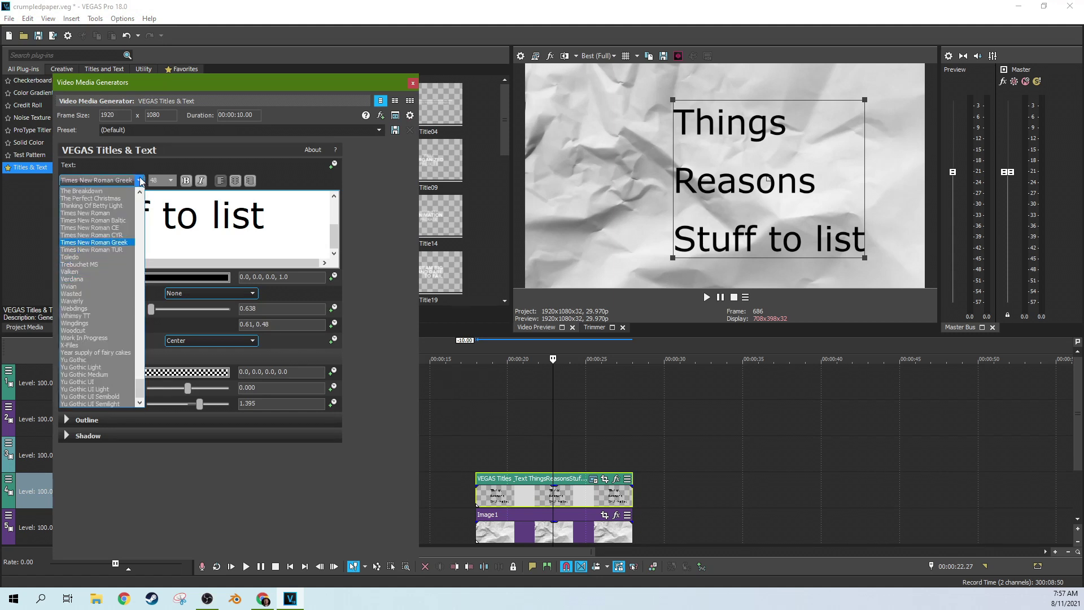
key("Up")
left_click(187, 235)
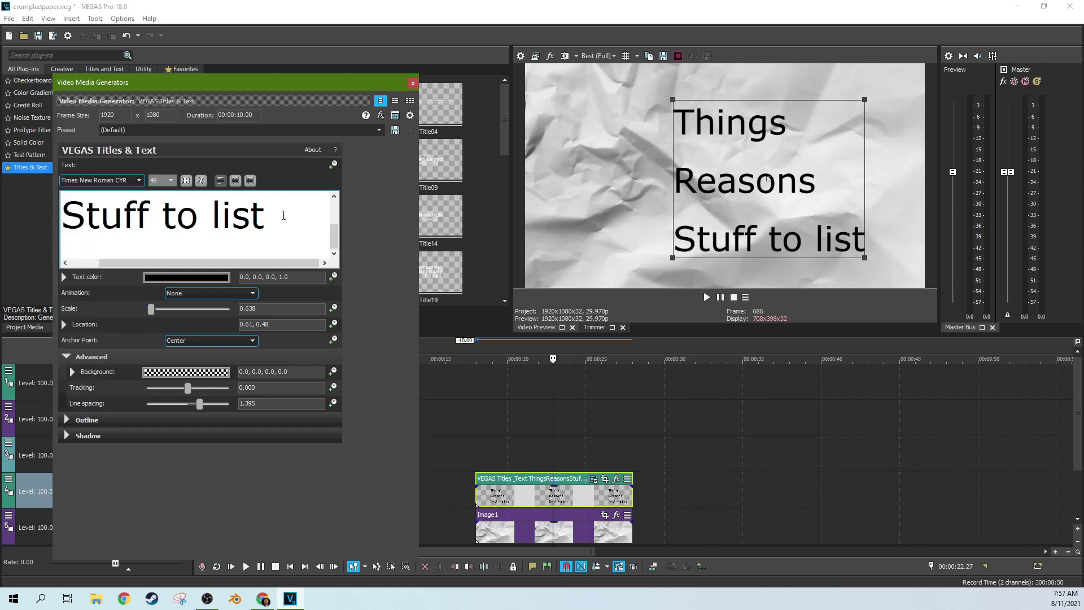
key("ctrl+a")
left_click(94, 175)
key("Up")
key("Up")
key("Up")
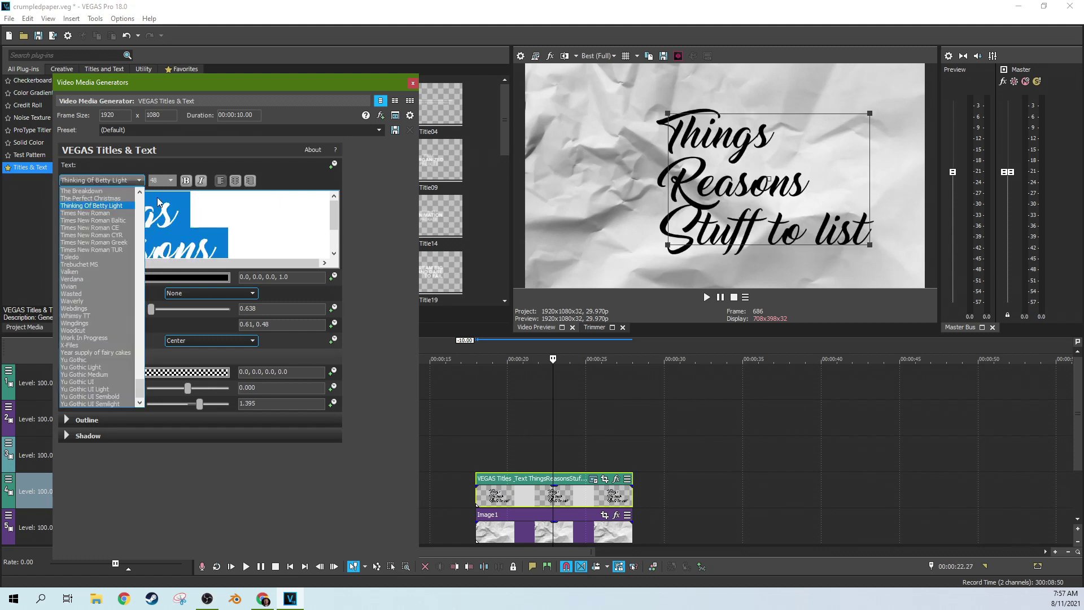
key("Return")
Set text size 24, enlarge the scale, widen line spacing and shift the list left.
left_click_drag(197, 406, 203, 405)
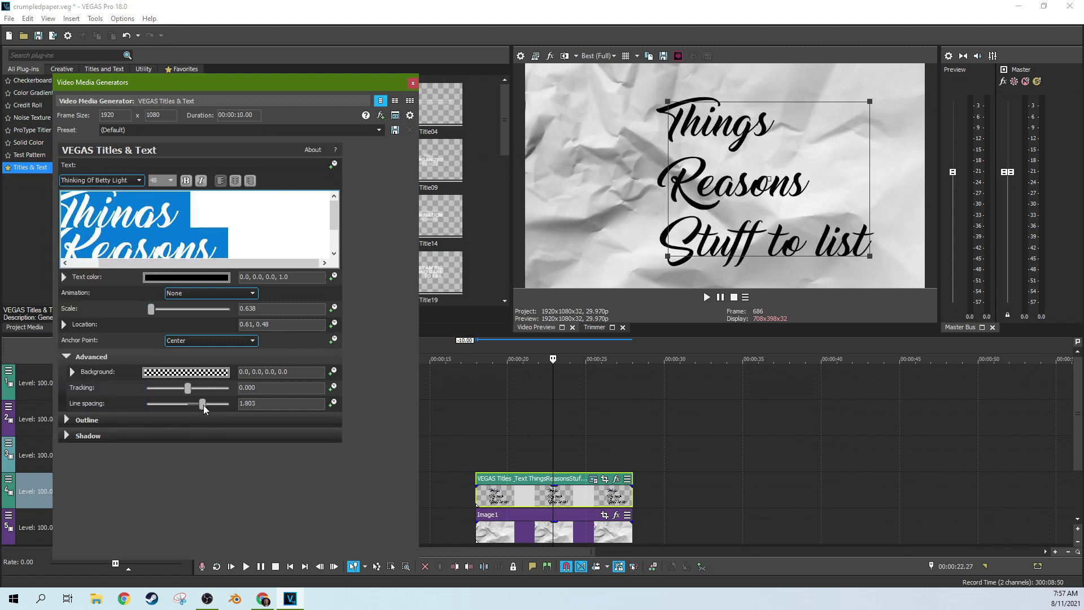
left_click(172, 180)
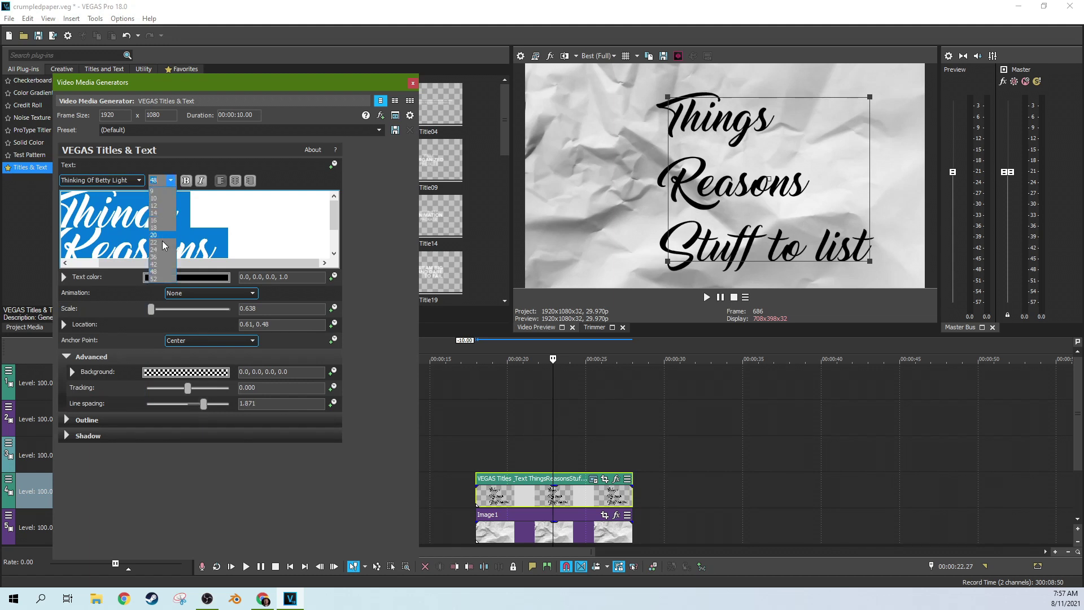
left_click(164, 253)
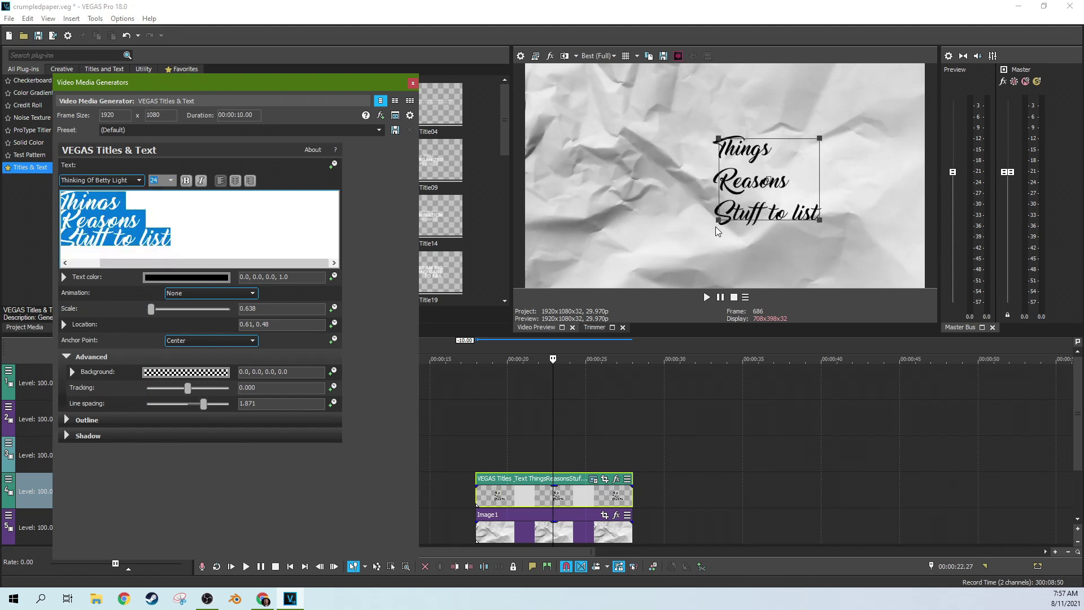
left_click_drag(719, 221, 676, 258)
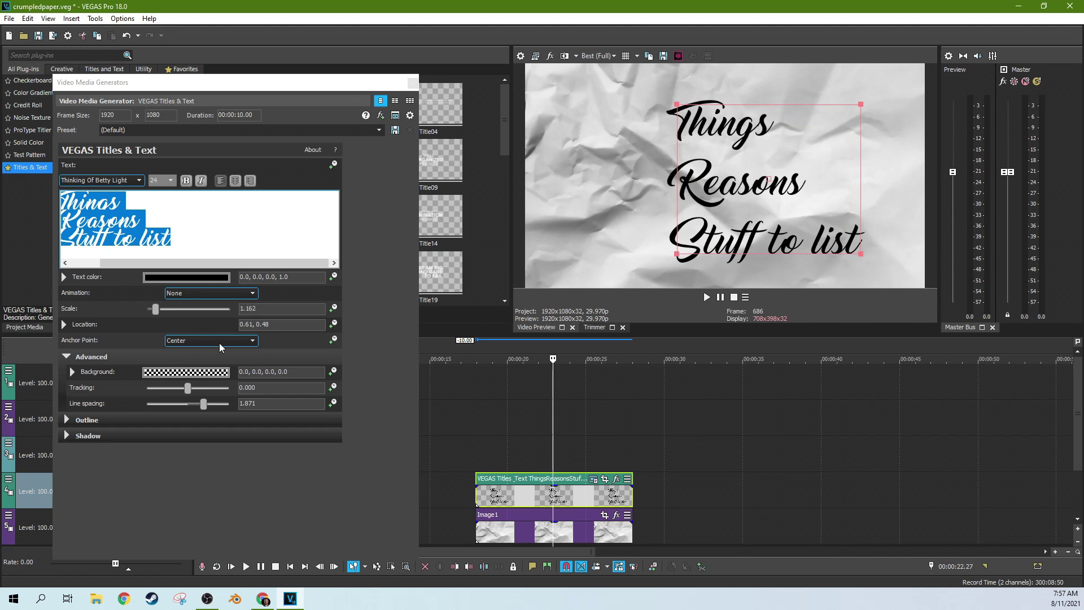
left_click_drag(204, 403, 207, 403)
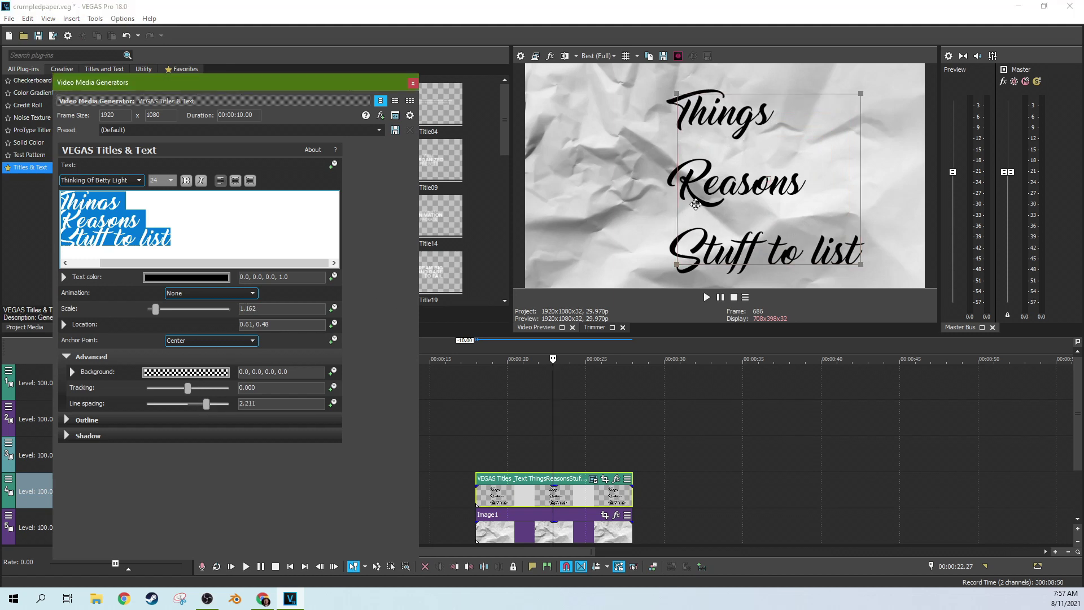
mouse_move(708, 204)
left_mouse_down()
mouse_move(731, 195)
mouse_move(658, 175)
left_mouse_up()
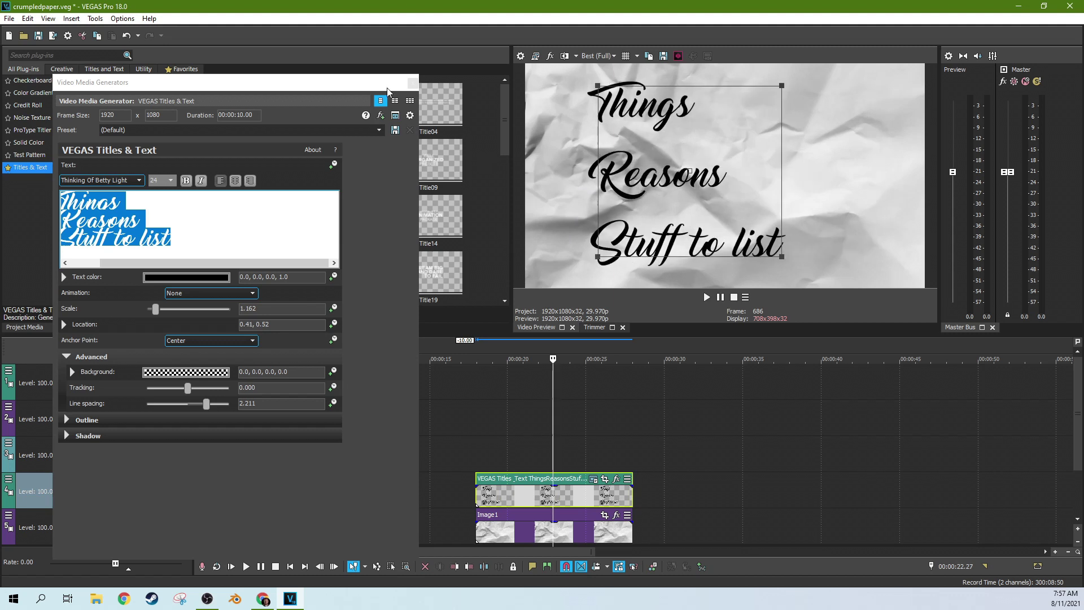
Copy the list title onto the empty track above as an independent new copy.
left_click(413, 82)
left_click(528, 505)
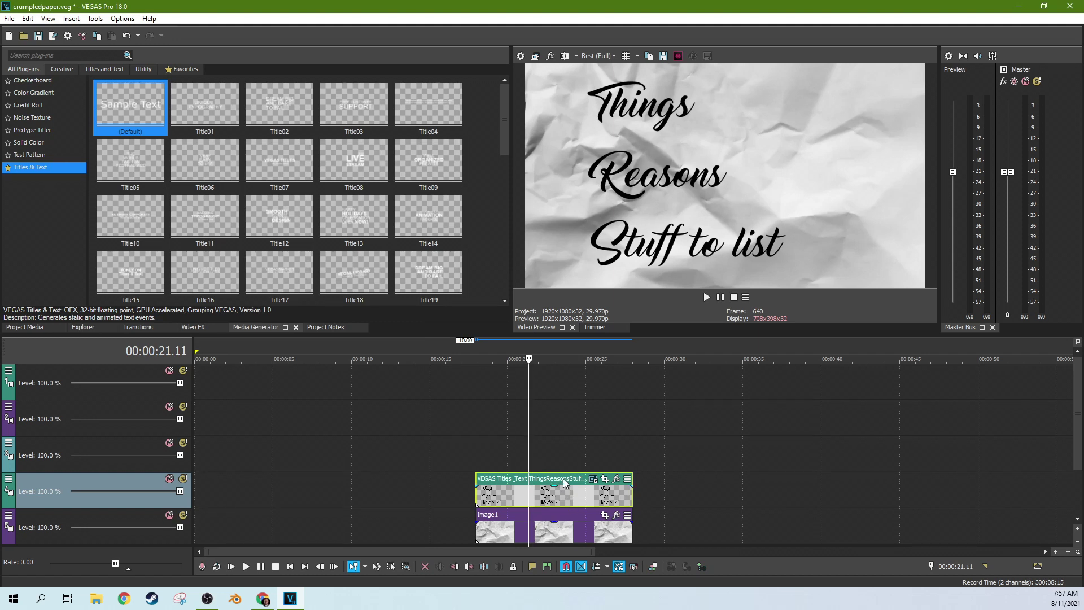
left_click_drag(564, 482, 563, 461)
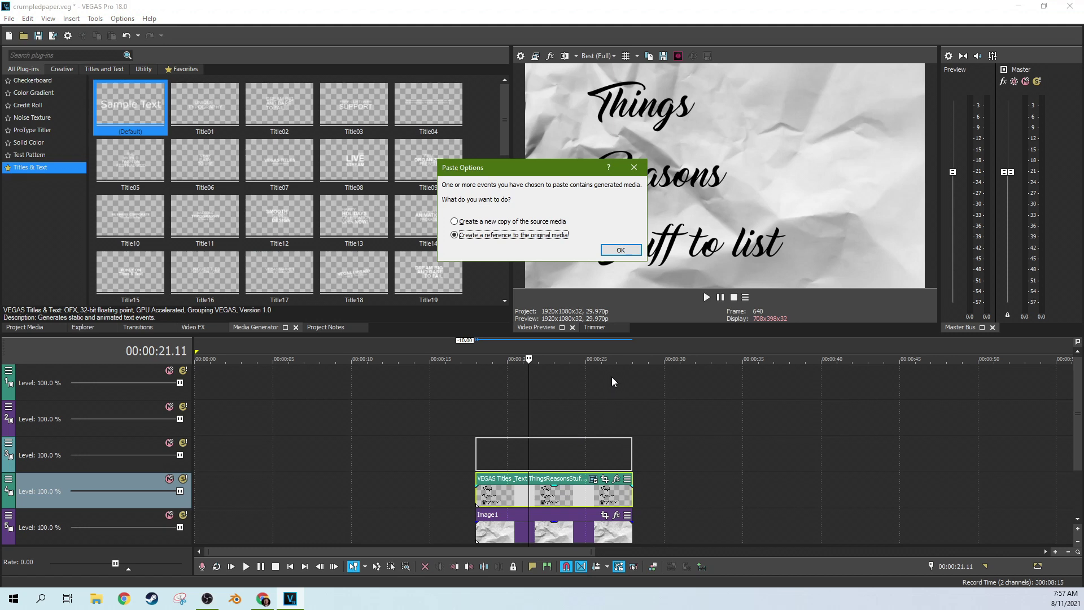
left_click(492, 222)
left_click(605, 249)
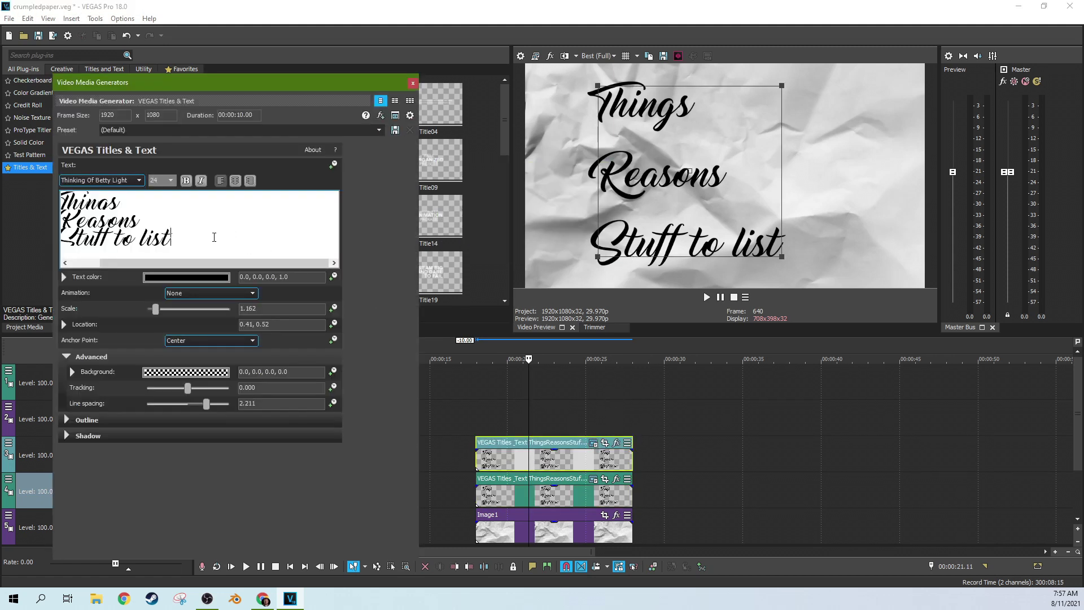
Make the copy a size-42 dot bullet beside Reasons, then copy it upward.
key("ctrl+a")
key("Delete")
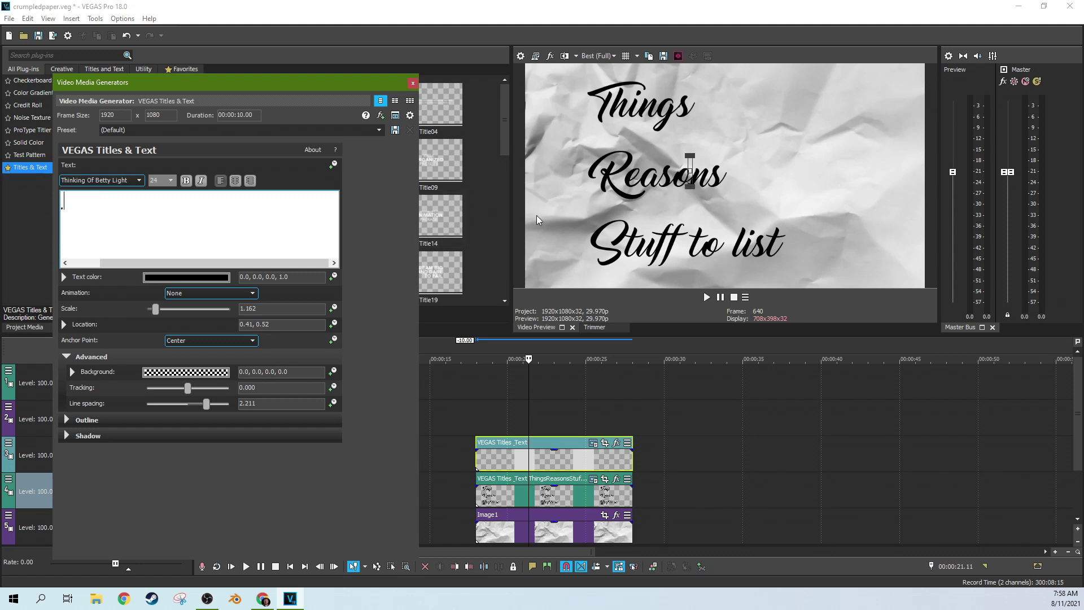
left_click_drag(690, 165, 576, 166)
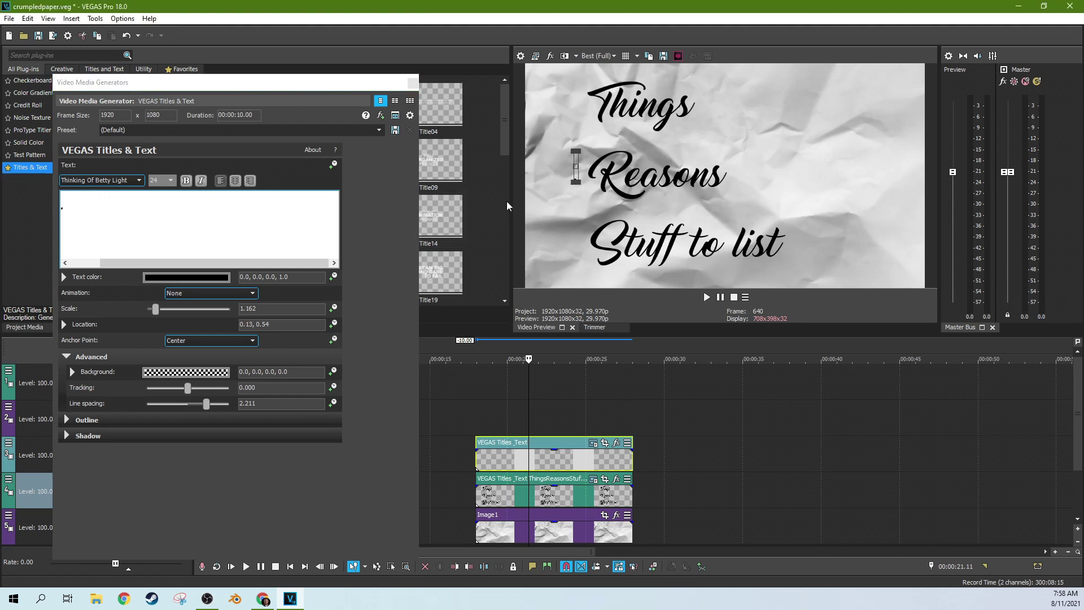
left_click(171, 180)
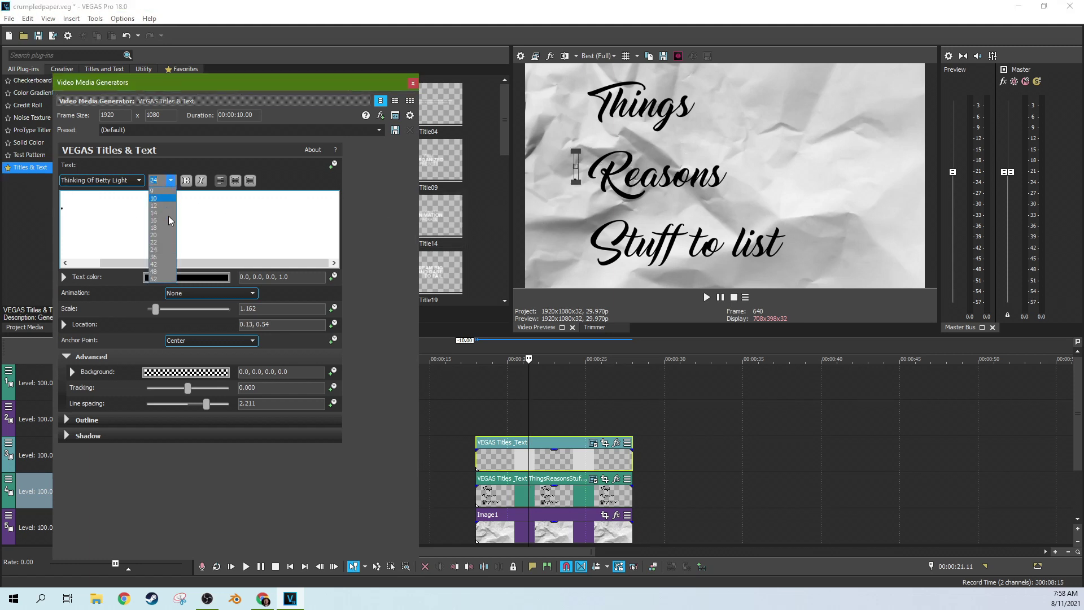
left_click(166, 264)
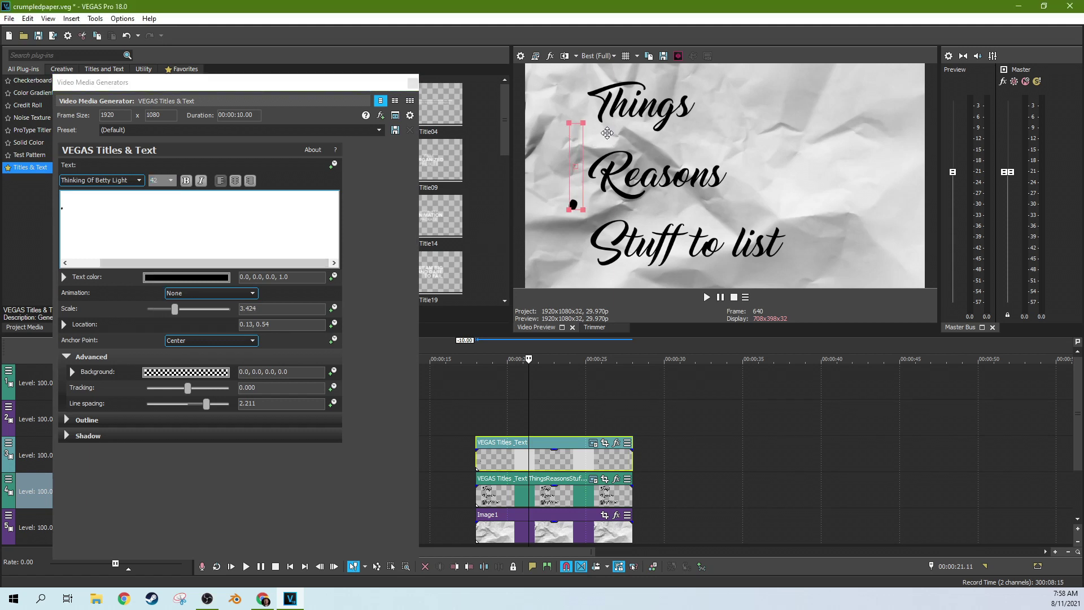
left_click_drag(607, 132, 573, 91)
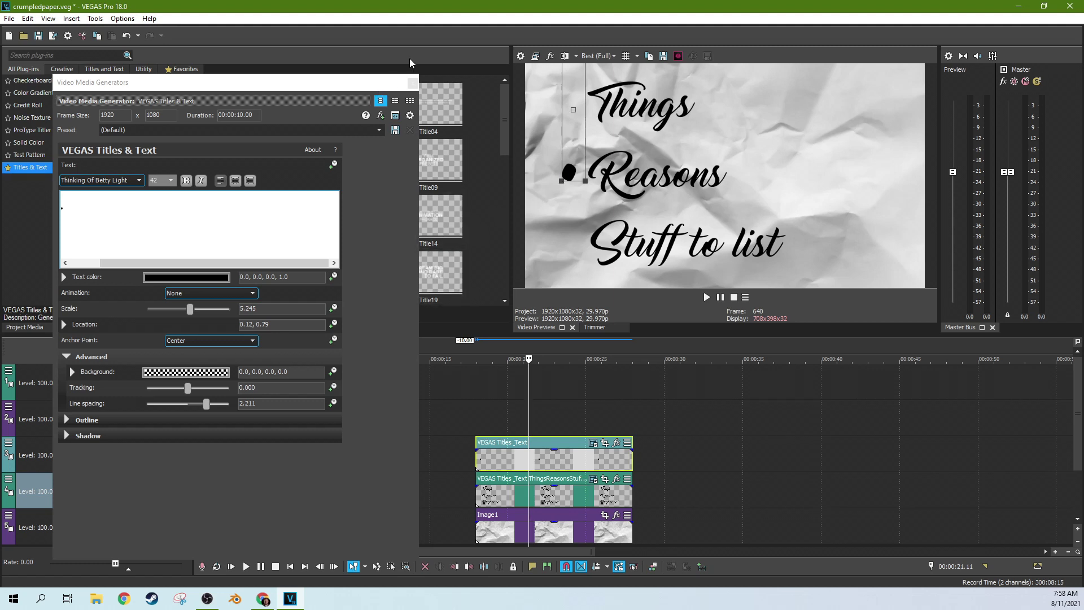
left_click(413, 82)
left_click_drag(498, 447, 505, 425)
left_click(630, 256)
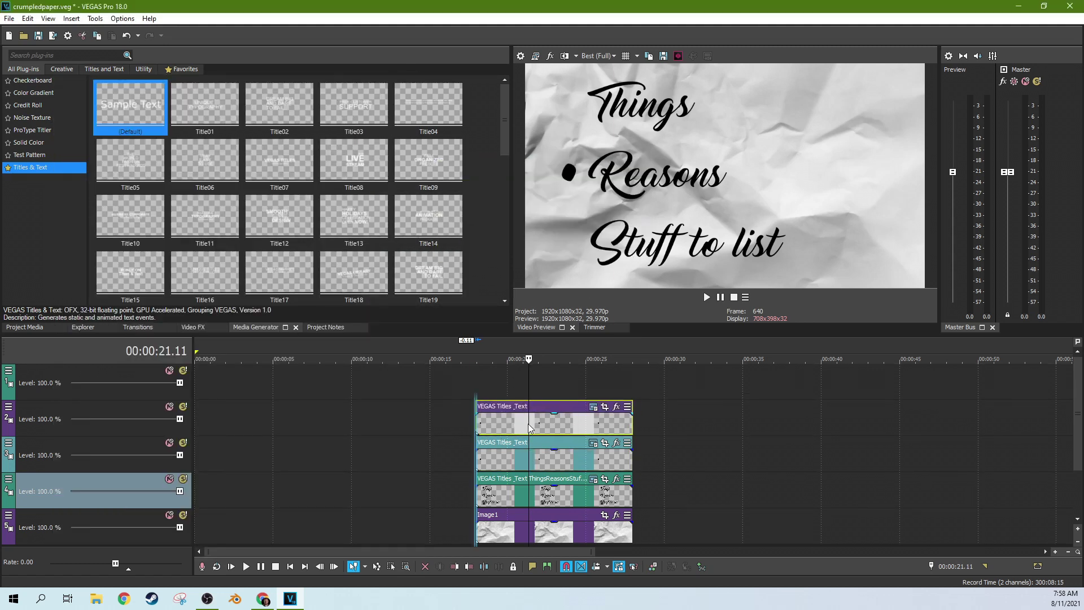
Paste an independent copy of the bullet title onto the top track.
left_click_drag(530, 428, 510, 409)
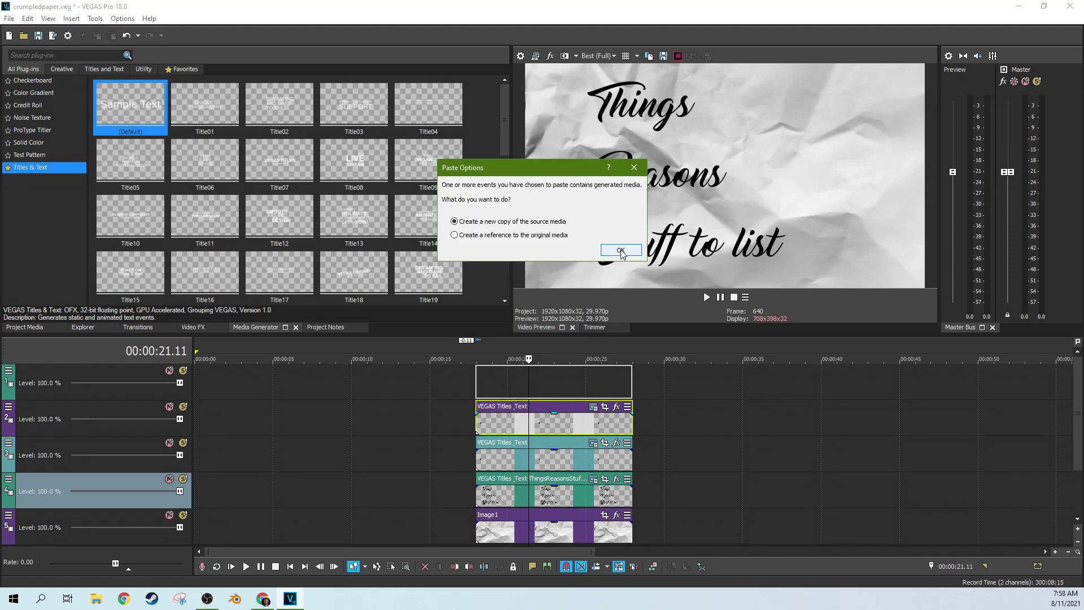
left_click(621, 252)
left_click(593, 370)
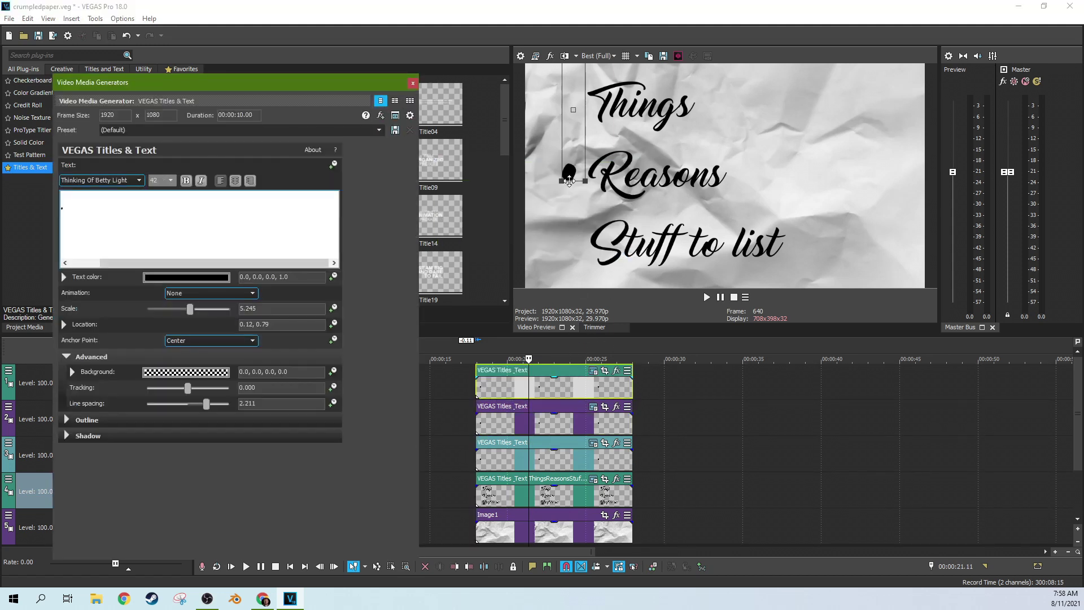
Line the pasted bullets up beside Things, Reasons and Stuff to list.
left_click_drag(568, 151, 571, 223)
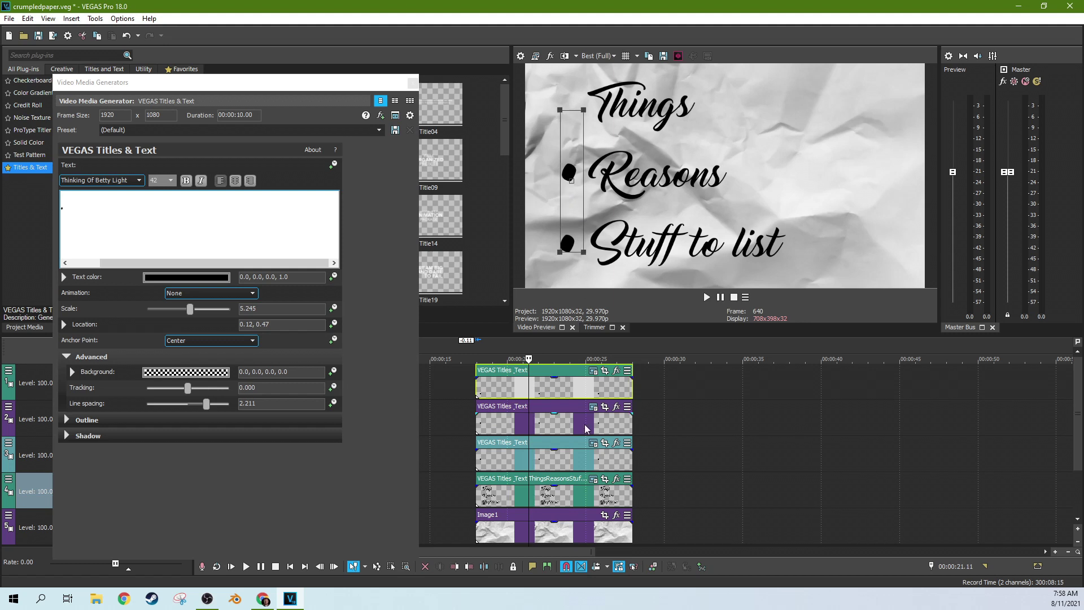
left_click(596, 391)
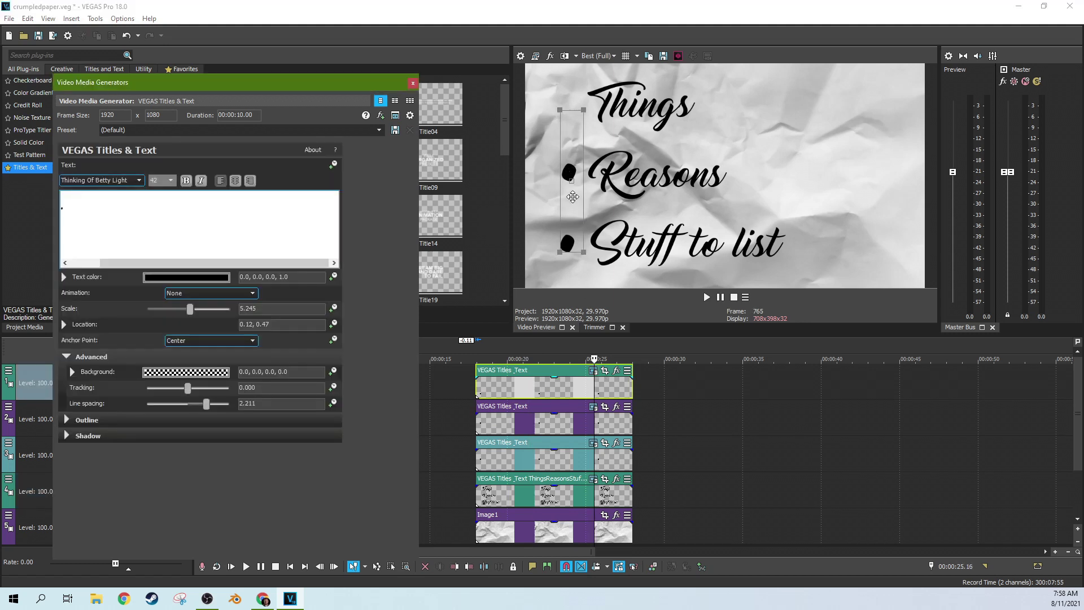
left_click_drag(581, 223, 582, 224)
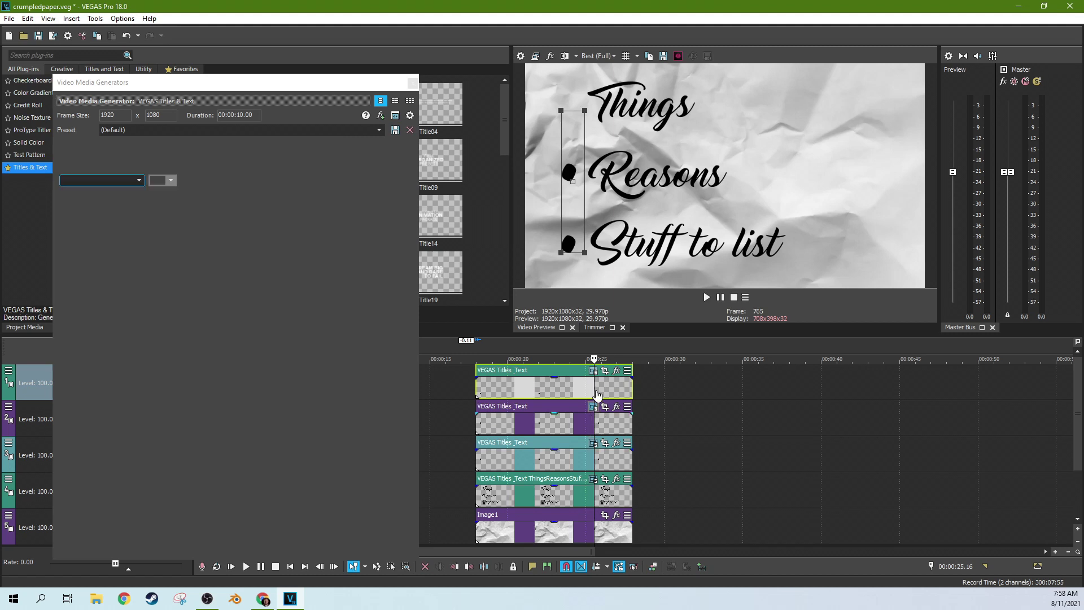
left_click_drag(575, 189, 574, 82)
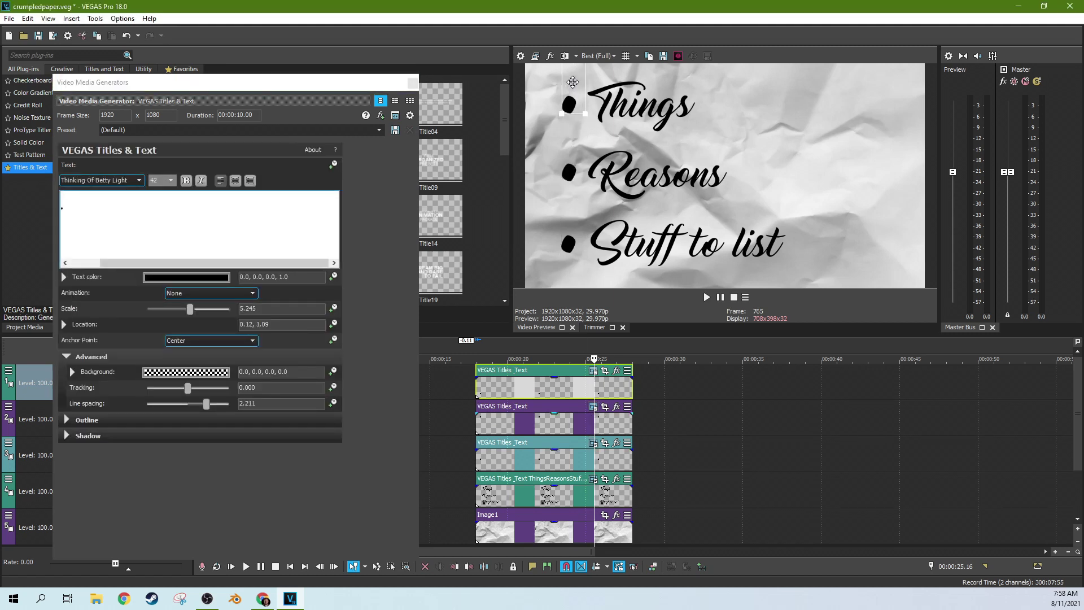
left_click(414, 82)
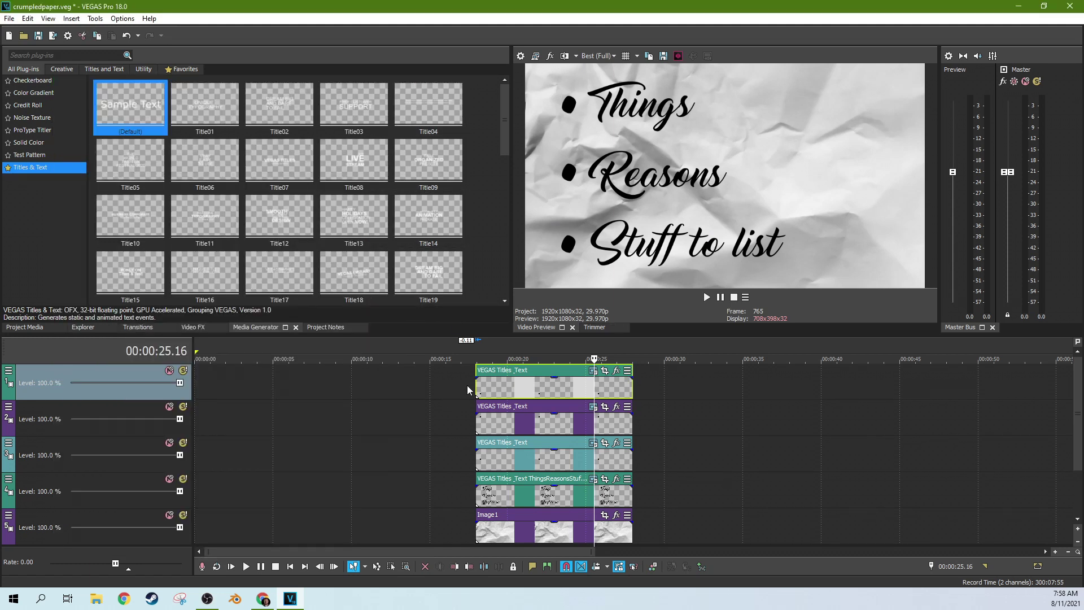
left_click(475, 491)
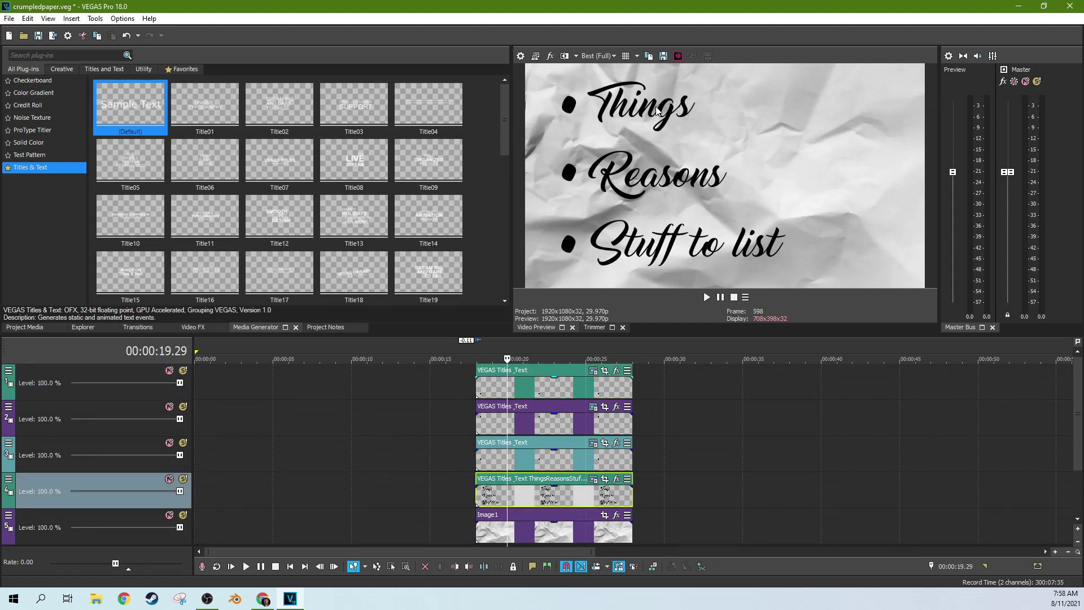
left_click(534, 394)
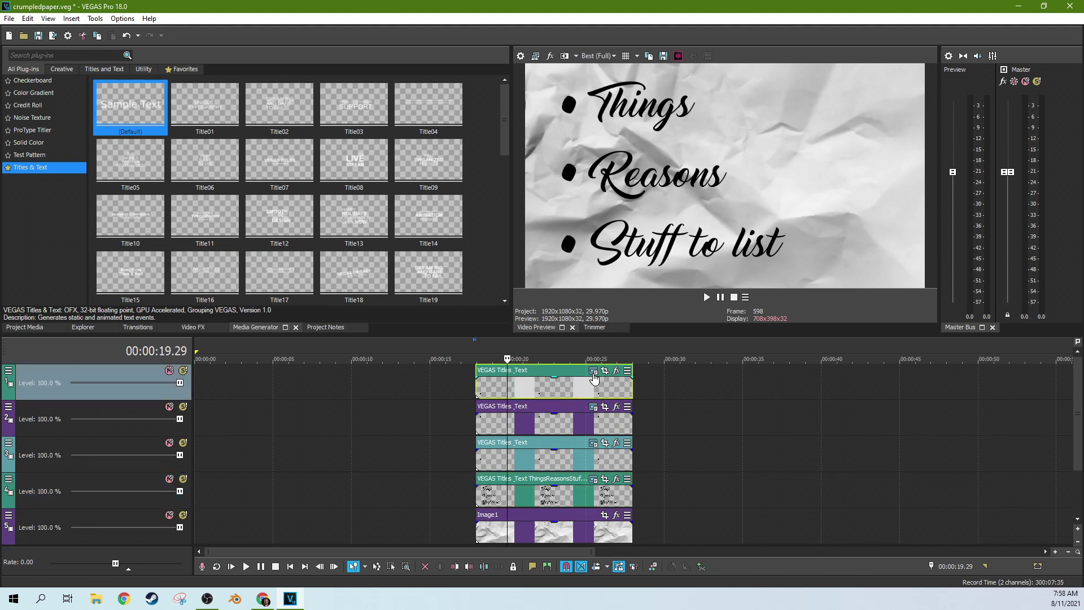
left_click(593, 372)
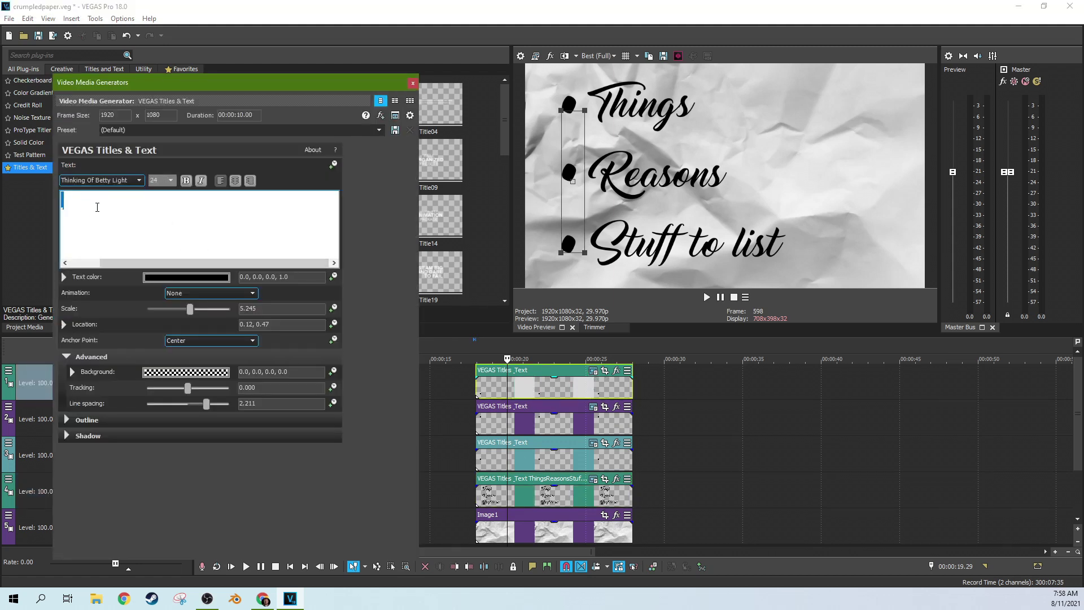
Switch the top bullet title to the Webdings font and scale the symbols down.
left_click(134, 184)
key("w")
key("Down")
key("Down")
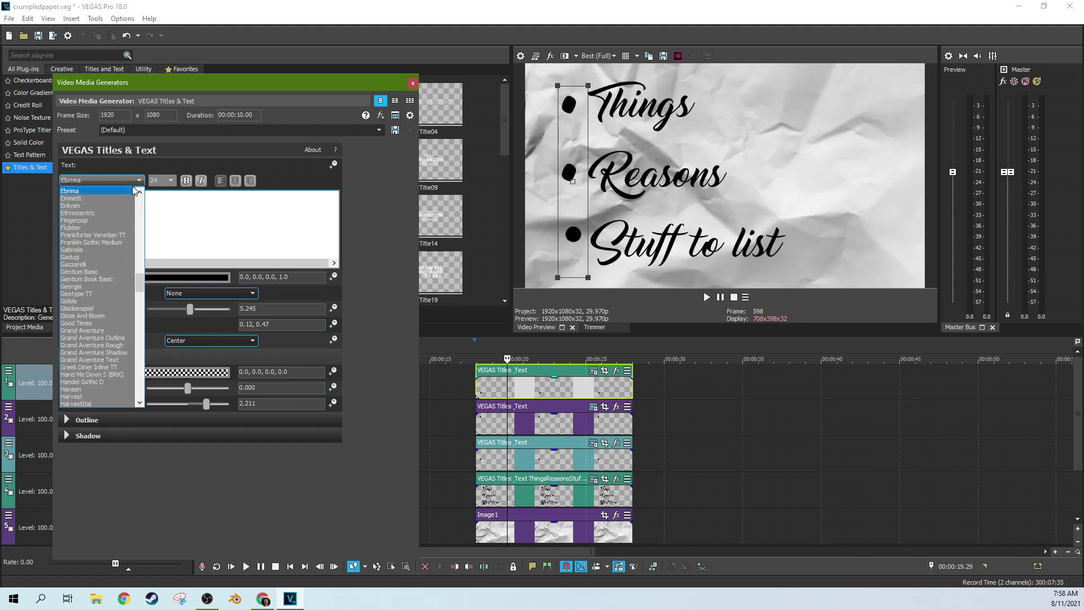
key("Return")
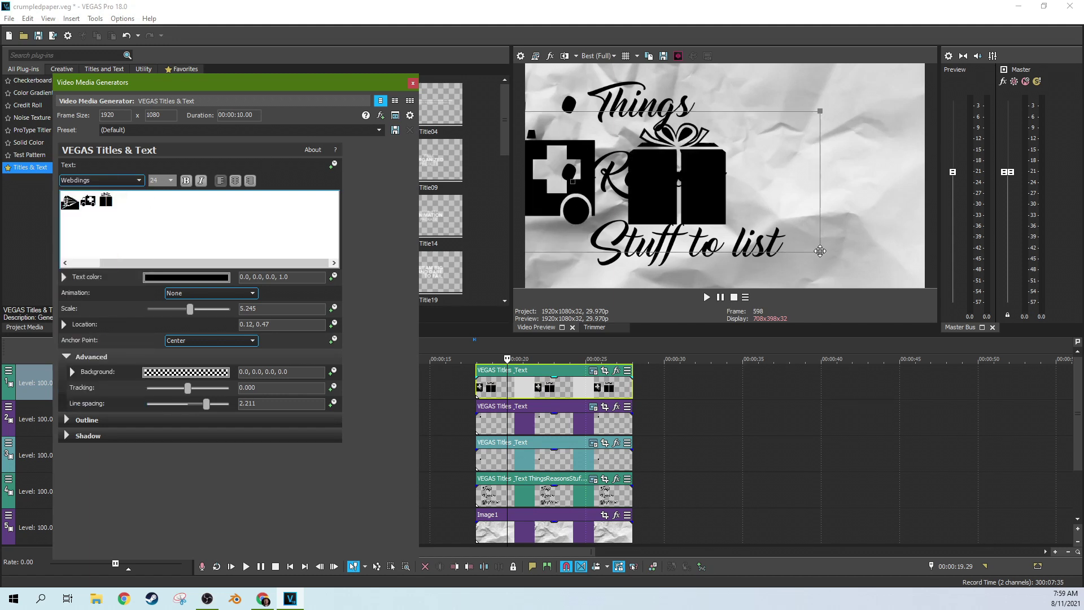
mouse_move(822, 253)
left_mouse_down()
mouse_move(634, 167)
mouse_move(614, 172)
mouse_move(764, 144)
left_mouse_up()
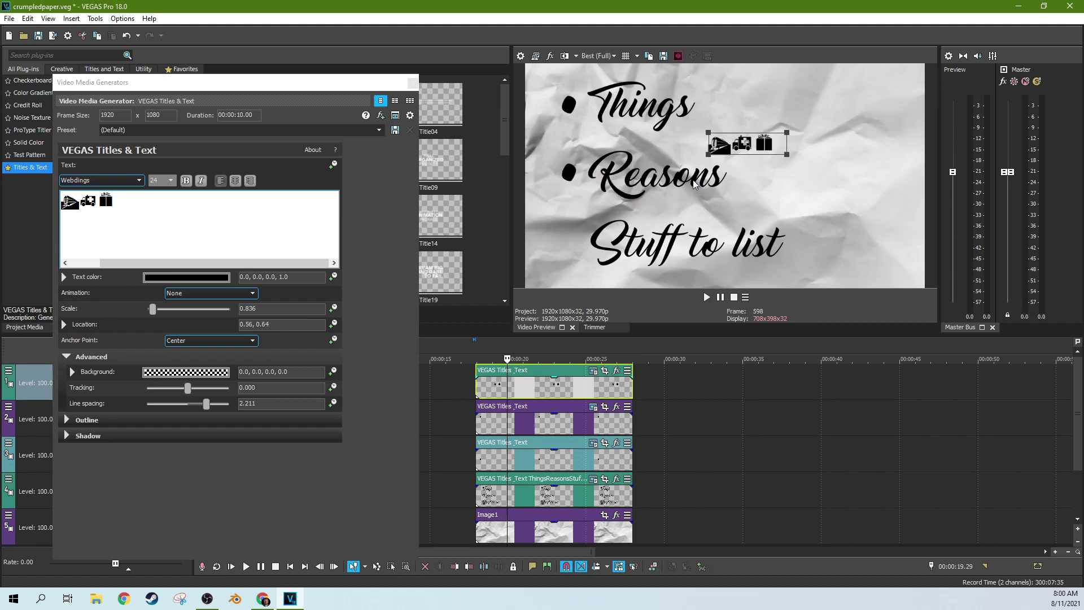
left_click(136, 200)
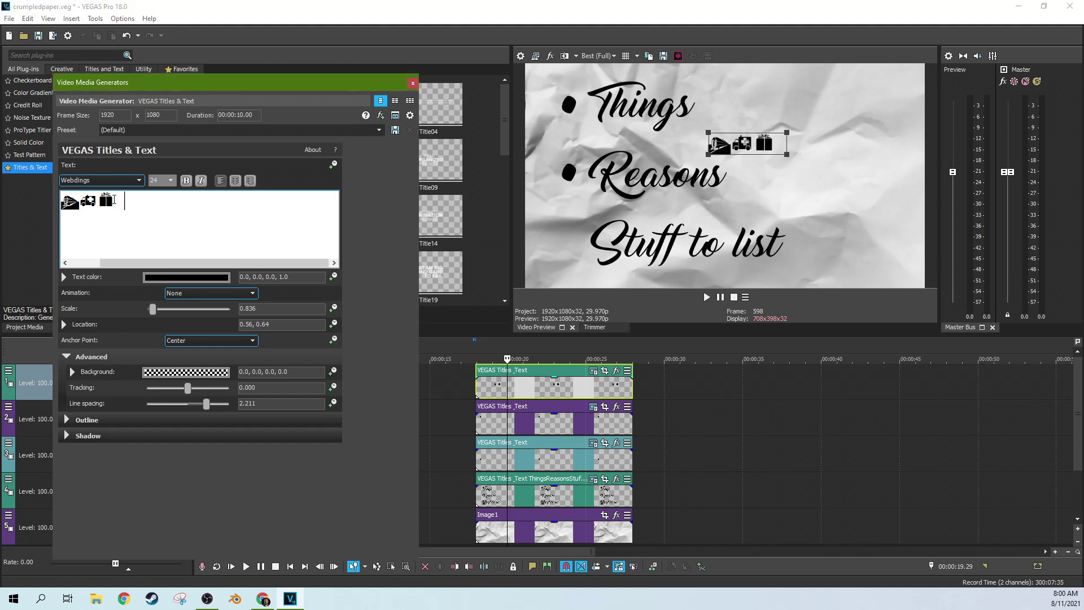
Retype the Webdings text as three symbol rows, then shrink and place them beside Reasons.
key("ctrl+a")
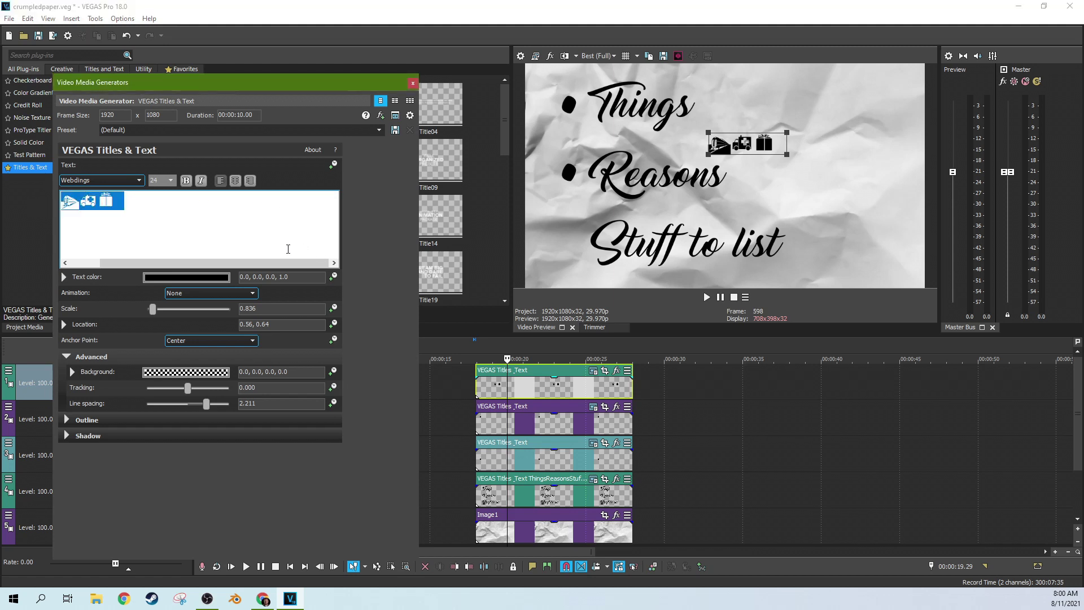
key("Delete")
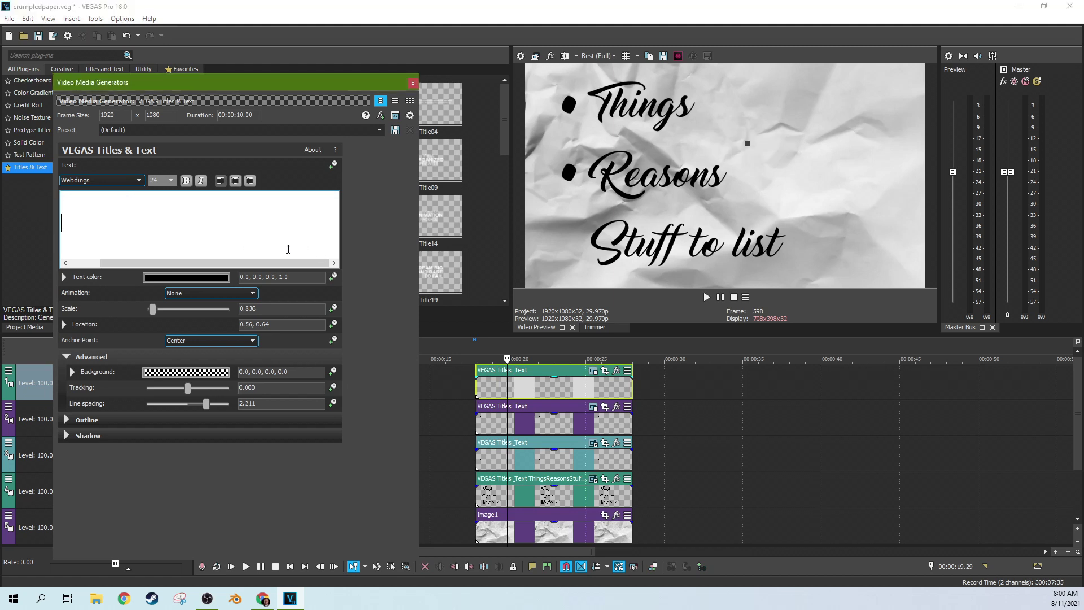
type("abc")
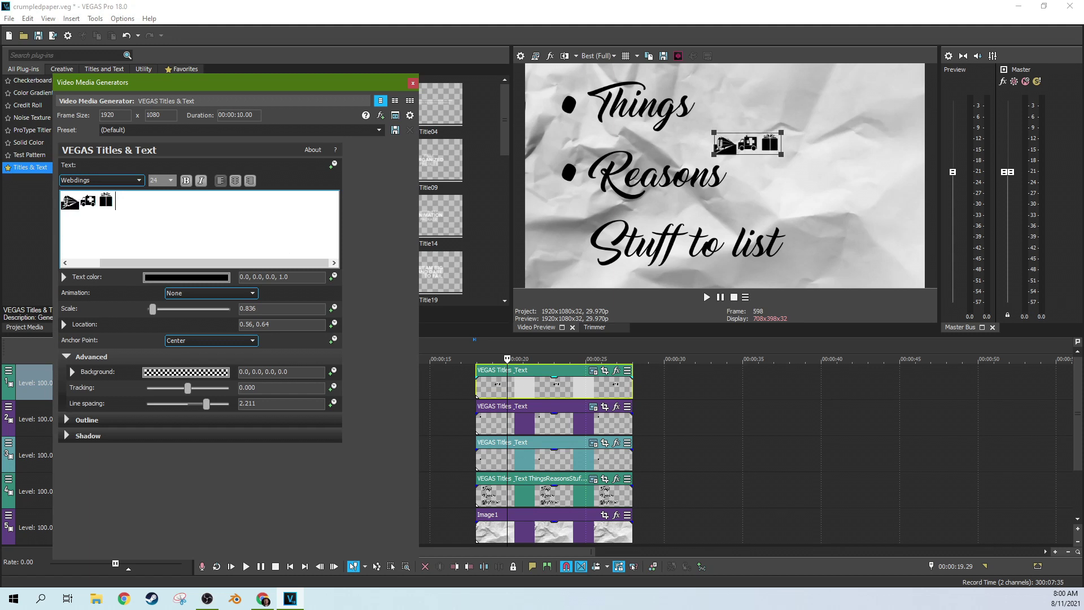
type(" qx")
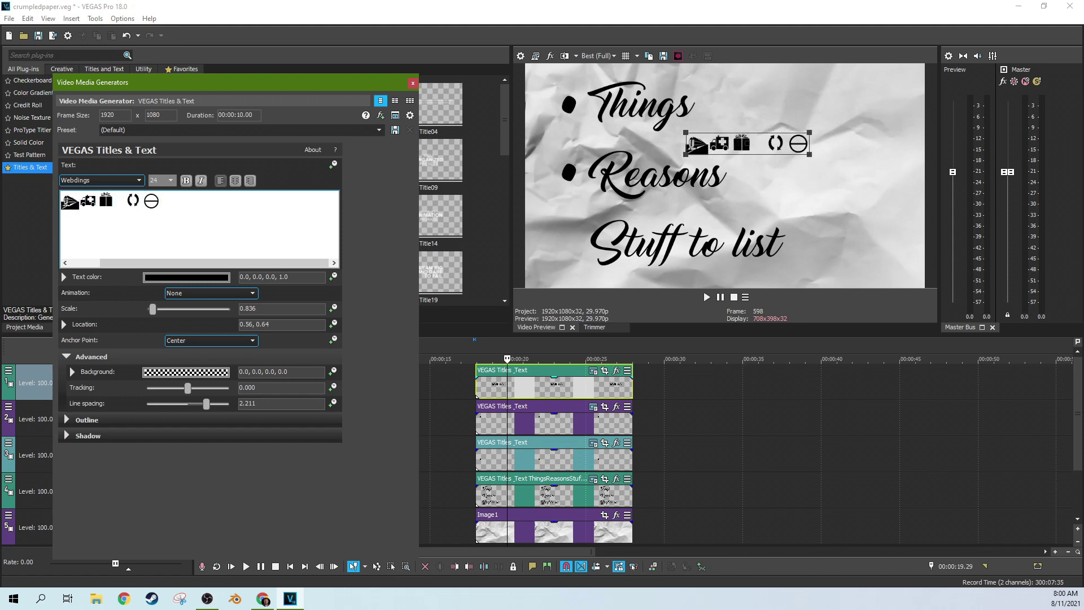
type("fgh jklmno")
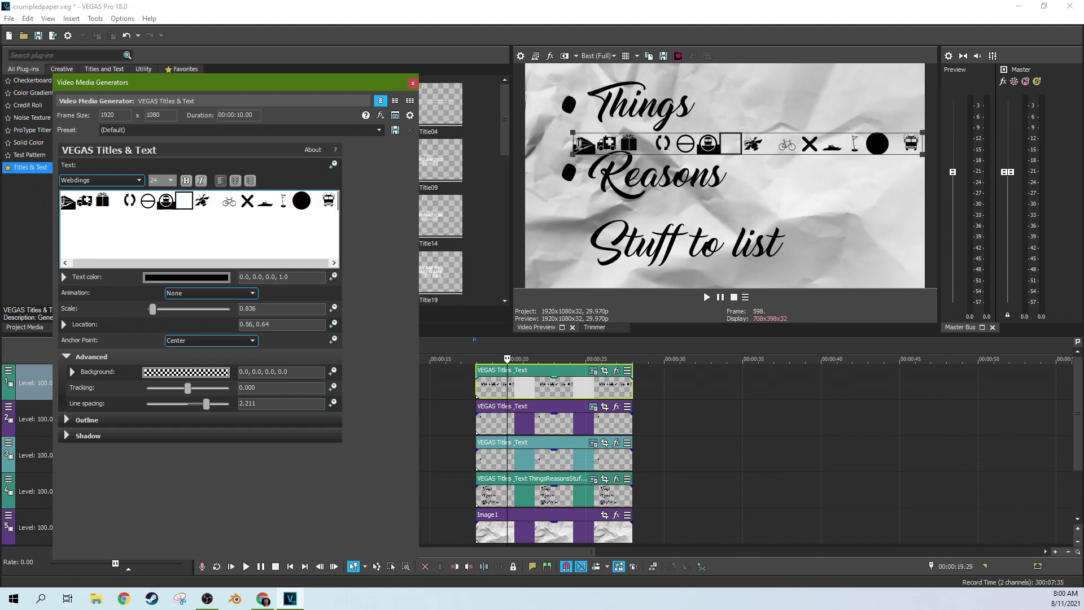
type("px")
key("Return")
type("as")
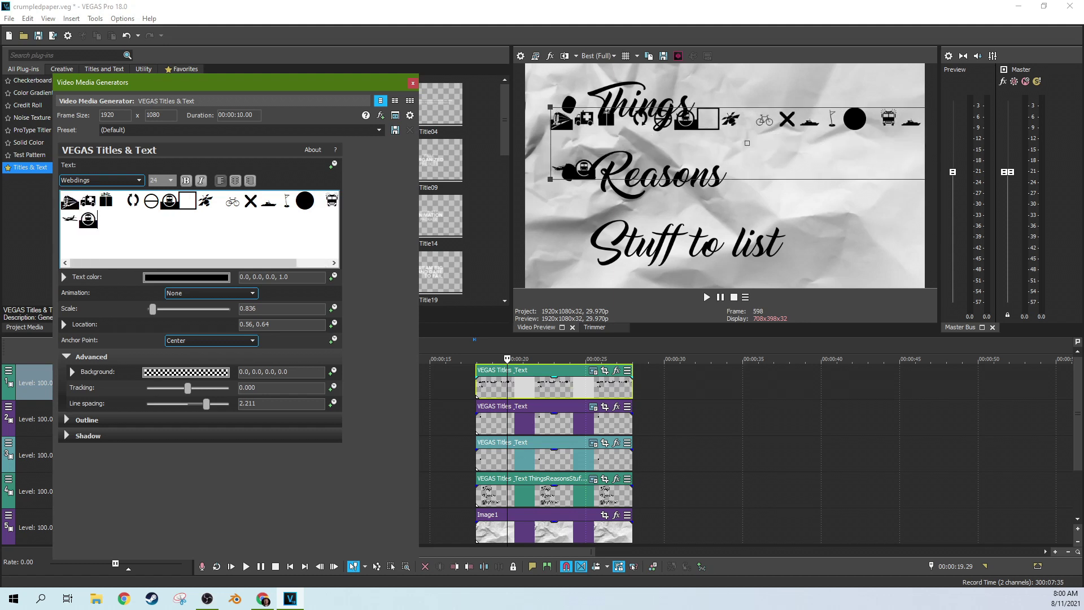
type("dfg hjklqwe")
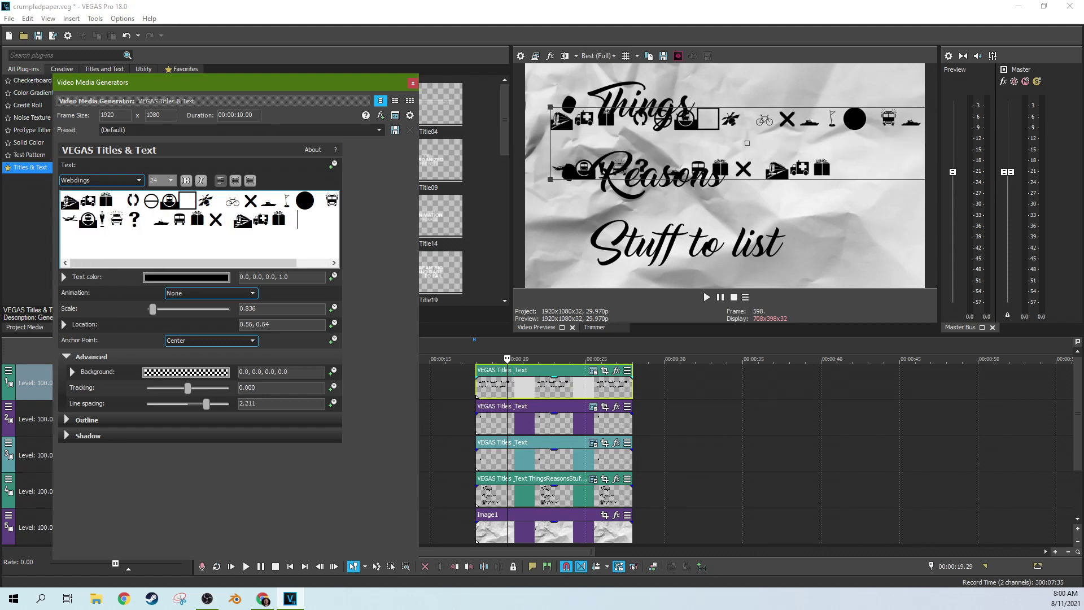
type("zxcvb")
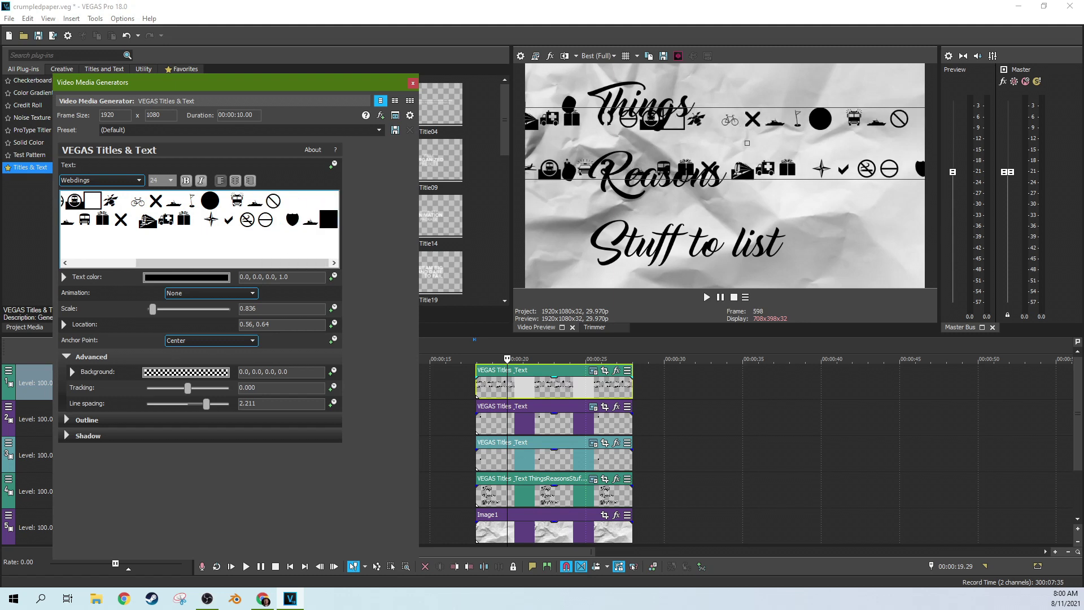
key("Return")
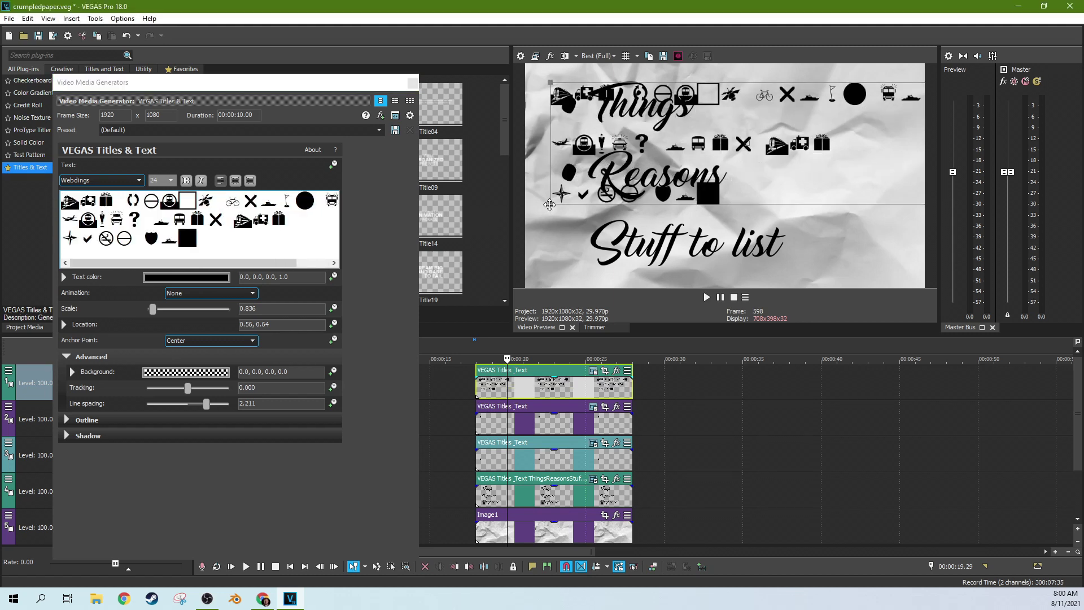
mouse_move(548, 210)
left_mouse_down()
mouse_move(662, 170)
mouse_move(717, 200)
left_mouse_up()
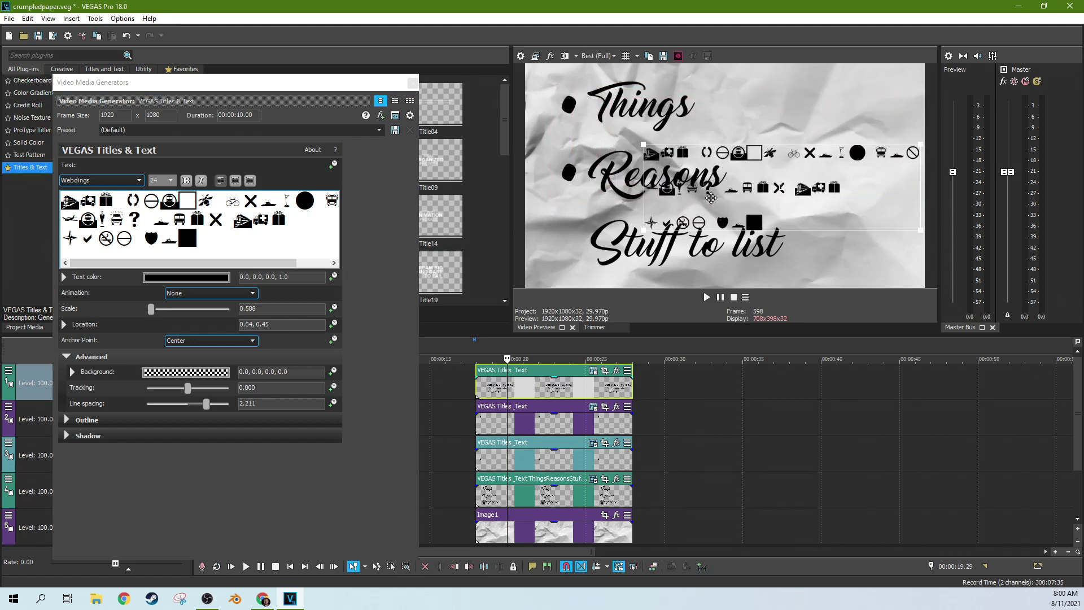
mouse_move(921, 229)
left_mouse_down()
mouse_move(889, 211)
mouse_move(868, 156)
mouse_move(906, 158)
left_mouse_up()
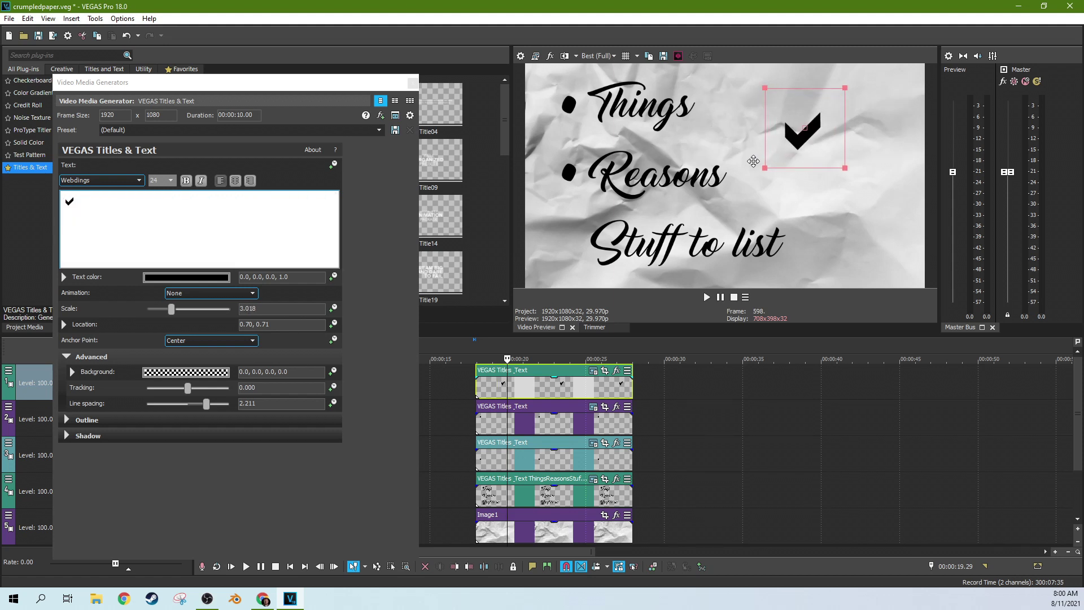
Drag the Webdings check mark in the preview to sit left of 'Stuff to list'.
left_click_drag(771, 121, 568, 257)
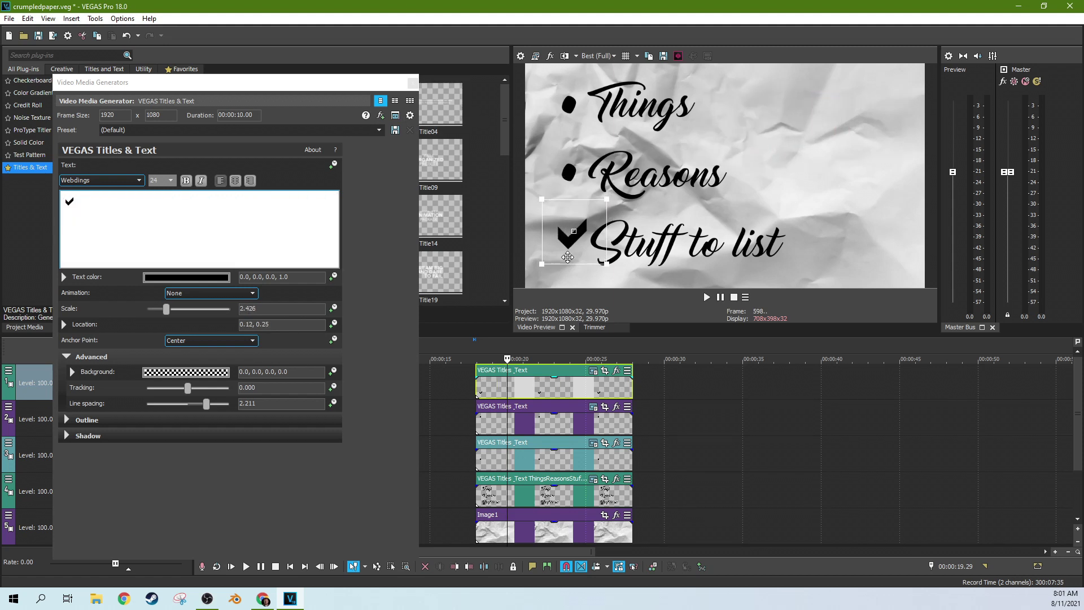